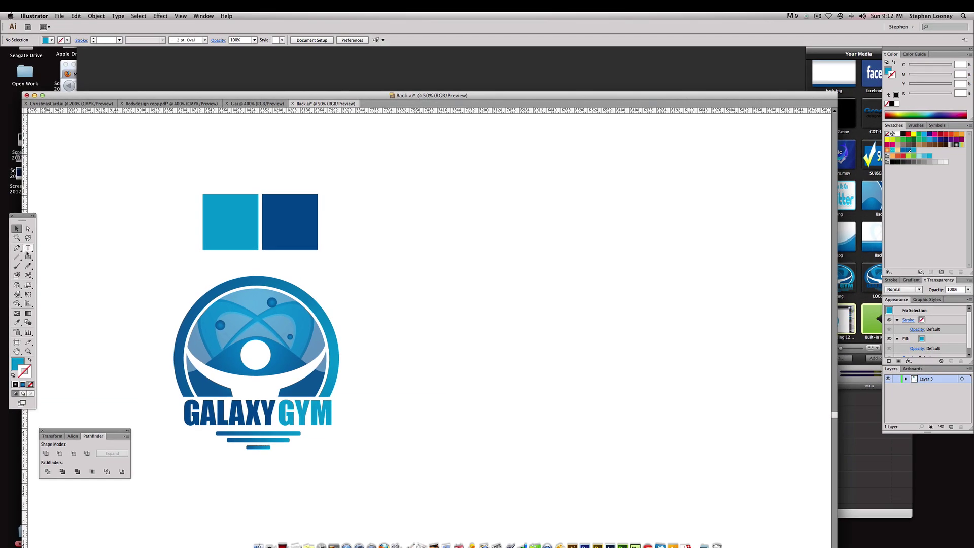
# Type GALAXYGYM as new text to the right of the old logo
pyautogui.click(28, 248)
pyautogui.click(418, 410)
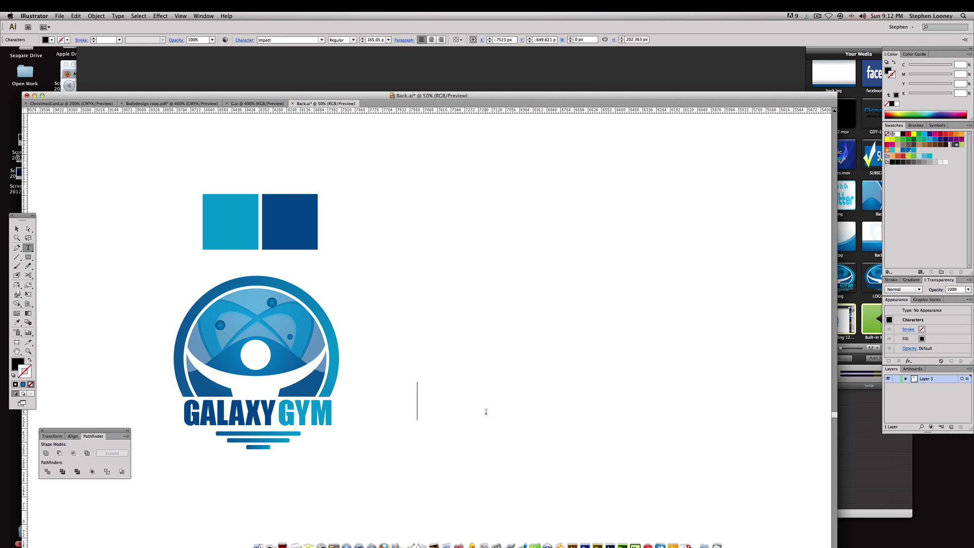
pyautogui.write('GALAXYGYM')
pyautogui.keyDown('super'); pyautogui.click(510, 358); pyautogui.keyUp('super')
# Colour the word GYM light blue by sampling the light blue square
pyautogui.doubleClick(517, 405)
pyautogui.moveTo(510, 404); pyautogui.dragTo(598, 405)
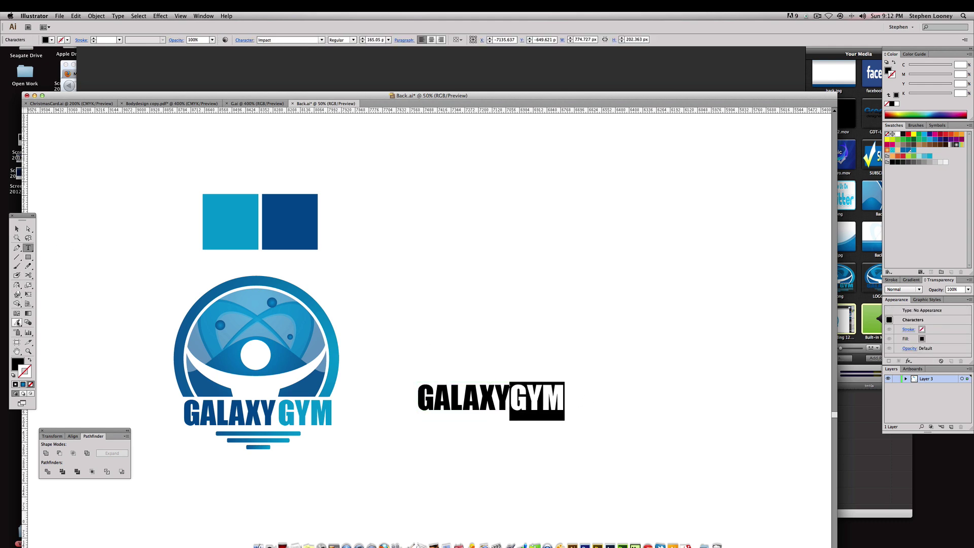
pyautogui.click(17, 323)
pyautogui.click(280, 218)
pyautogui.click(16, 229)
# Colour the word GALAXY dark blue by sampling the dark blue square
pyautogui.doubleClick(506, 391)
pyautogui.moveTo(509, 396); pyautogui.dragTo(320, 391)
pyautogui.click(17, 322)
pyautogui.click(293, 238)
pyautogui.press('Escape')
pyautogui.click(511, 372)
# Nudge the GALAXYGYM text lower and try a gap between GALAXY and GYM
pyautogui.moveTo(481, 395)
pyautogui.mouseDown()
pyautogui.moveTo(481, 410)
pyautogui.moveTo(487, 386)
pyautogui.mouseUp()
pyautogui.click(529, 351)
pyautogui.doubleClick(499, 411)
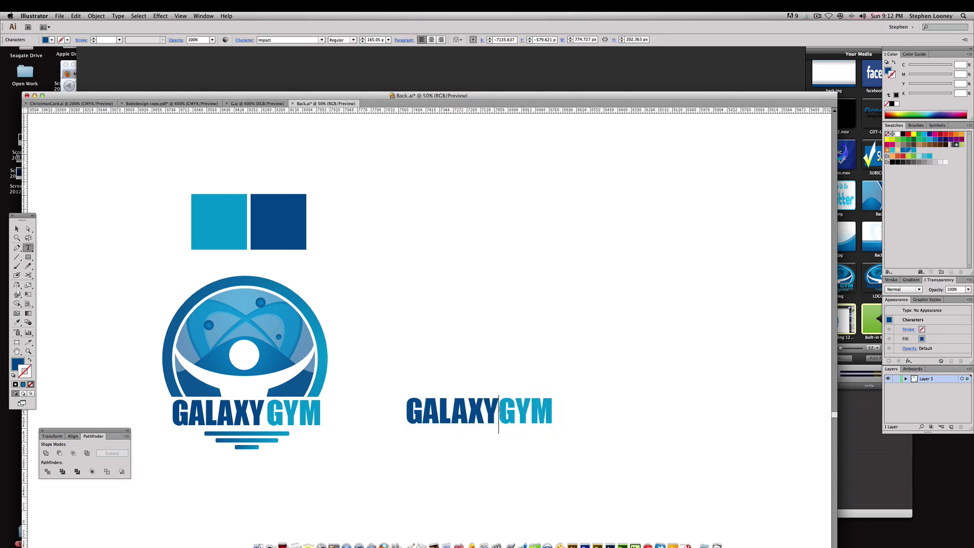
pyautogui.press('BackSpace')
pyautogui.press('Escape')
pyautogui.click(511, 377)
pyautogui.scroll(-1, 511, 378)
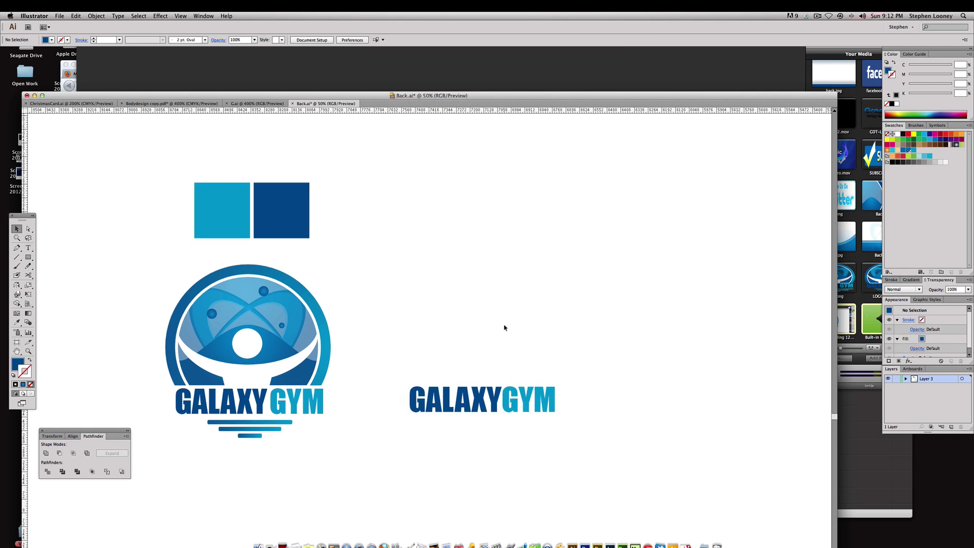
# Draw three rounded bars of decreasing length under GALAXYGYM
pyautogui.moveTo(493, 331); pyautogui.dragTo(486, 336)
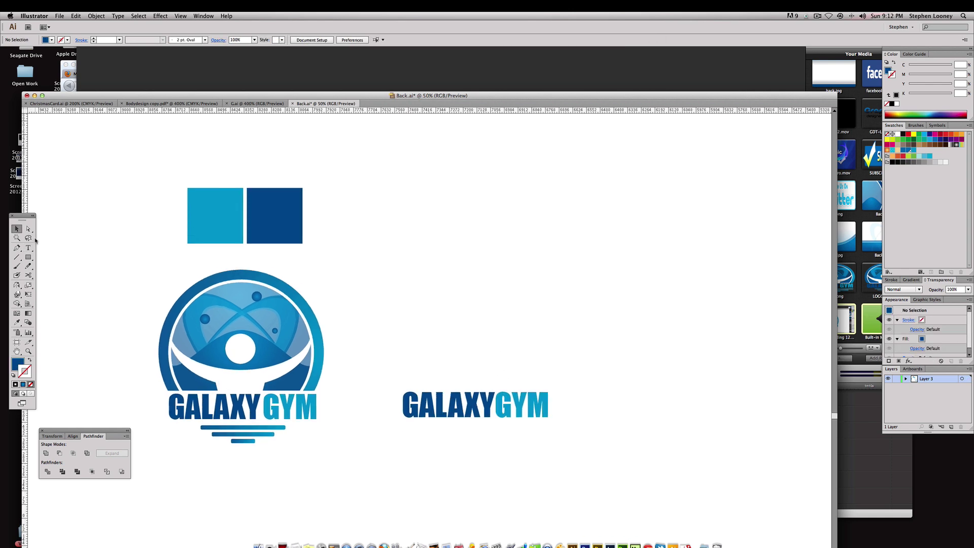
pyautogui.moveTo(28, 258); pyautogui.dragTo(53, 266)
pyautogui.moveTo(418, 423); pyautogui.dragTo(541, 428)
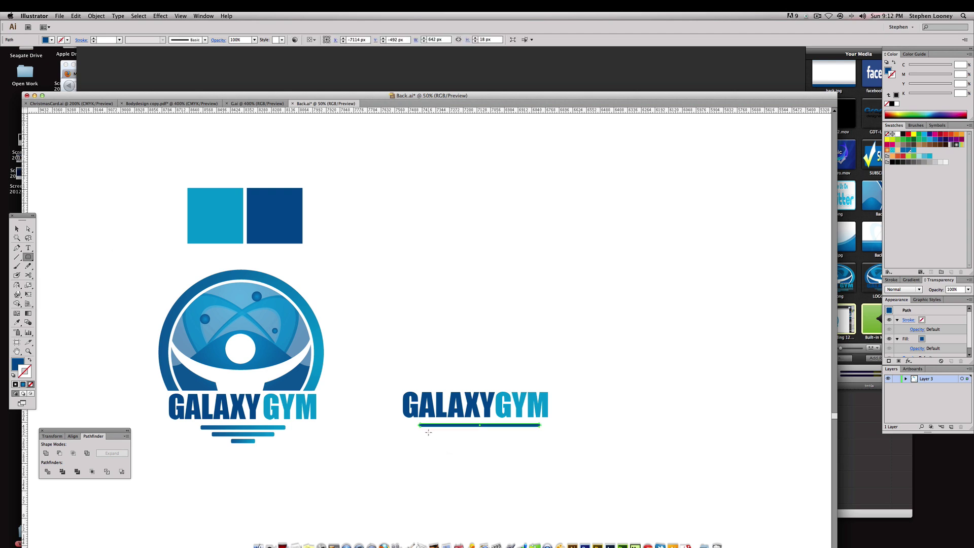
pyautogui.moveTo(430, 431); pyautogui.dragTo(532, 435)
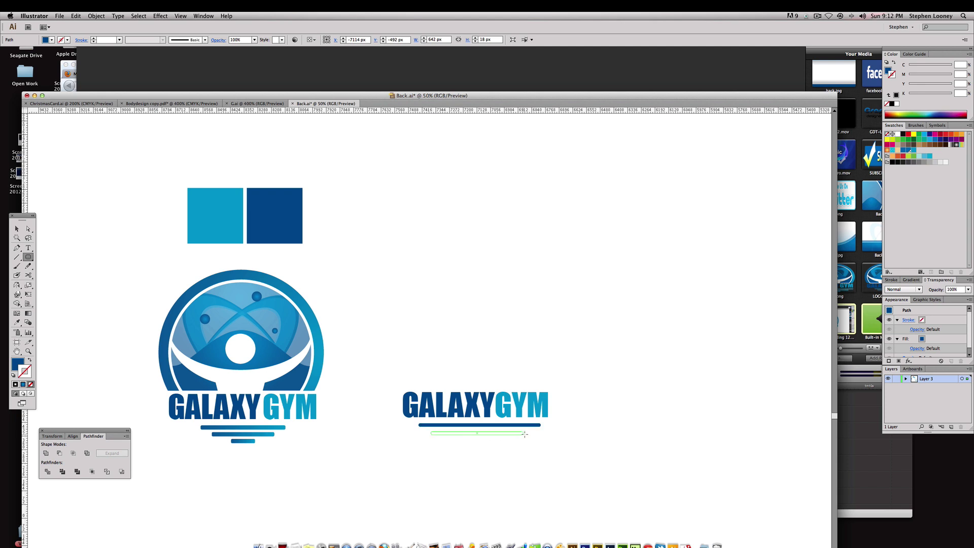
pyautogui.moveTo(453, 439)
pyautogui.mouseDown()
pyautogui.moveTo(513, 441)
pyautogui.moveTo(461, 422)
pyautogui.mouseUp()
# Centre the three bars horizontally and distribute them evenly top to bottom
pyautogui.press('v')
pyautogui.keyDown('shift'); pyautogui.click(493, 432); pyautogui.keyUp('shift')
pyautogui.click(392, 353)
pyautogui.moveTo(391, 352); pyautogui.dragTo(570, 418)
pyautogui.moveTo(542, 457); pyautogui.dragTo(461, 417)
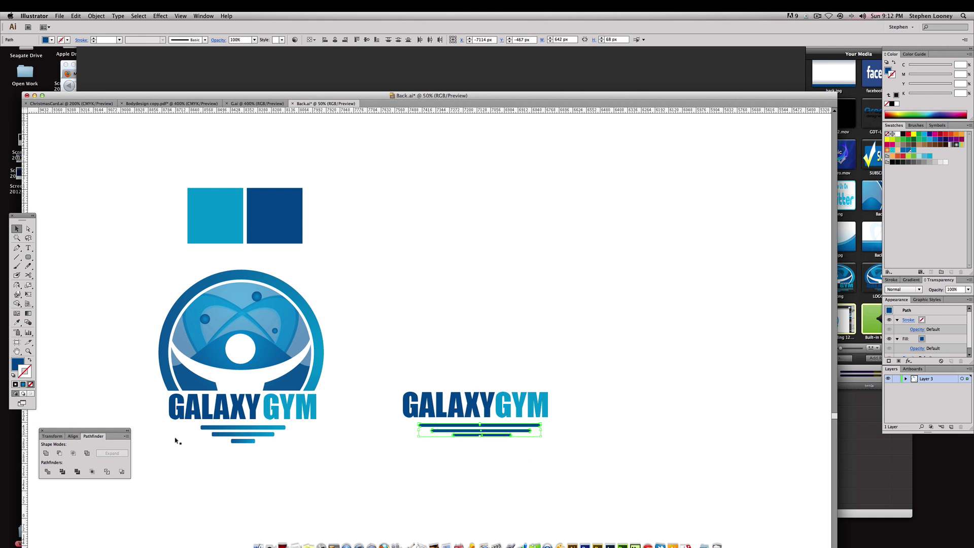
pyautogui.click(73, 436)
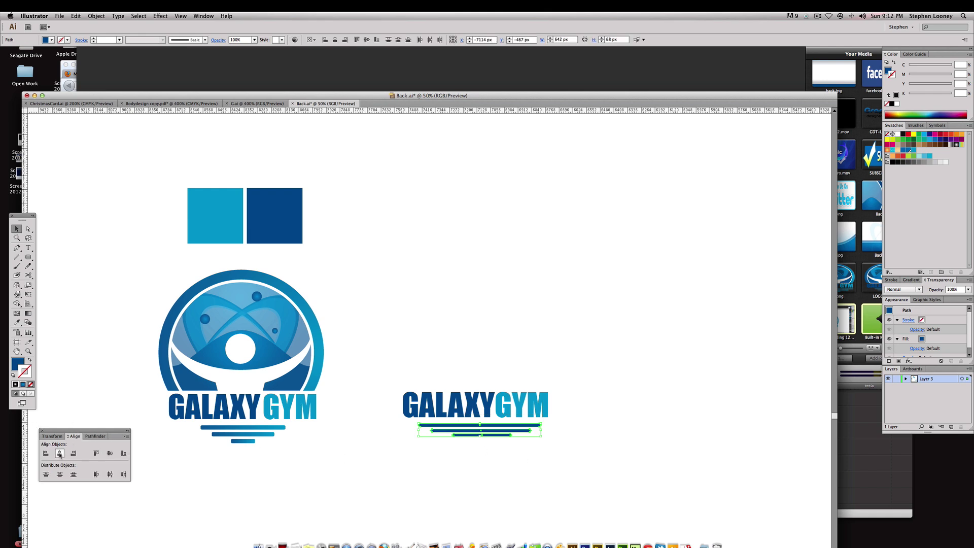
pyautogui.click(60, 454)
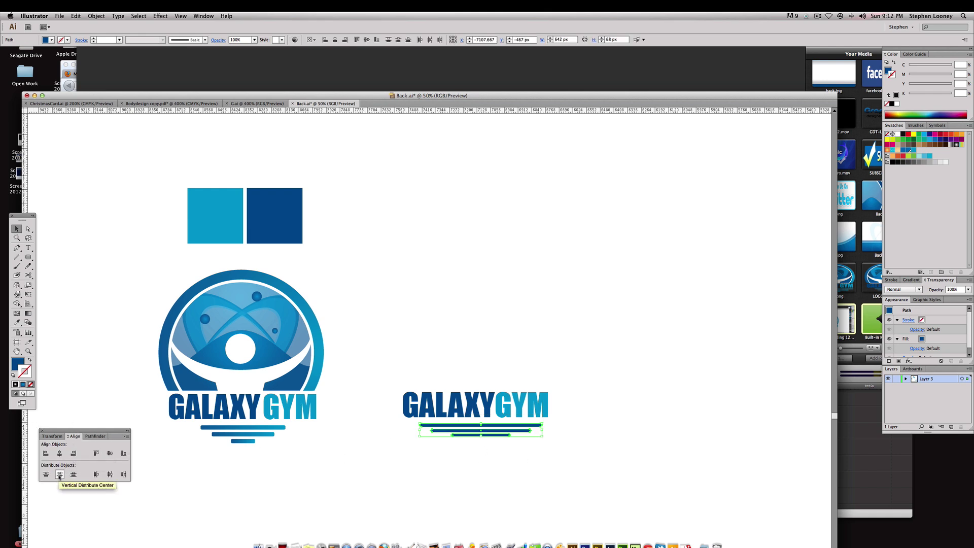
pyautogui.click(59, 475)
pyautogui.click(546, 500)
pyautogui.moveTo(453, 355); pyautogui.dragTo(459, 368)
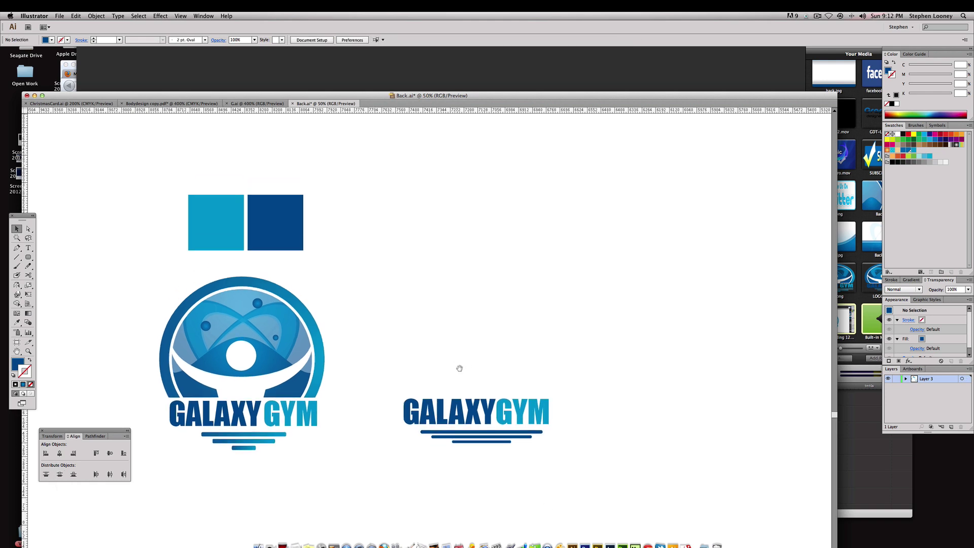
# Draw a large blue circle above the GALAXYGYM text and move it up and left
pyautogui.click(25, 260)
pyautogui.moveTo(30, 260); pyautogui.dragTo(74, 276)
pyautogui.moveTo(426, 208); pyautogui.dragTo(603, 348)
pyautogui.click(17, 229)
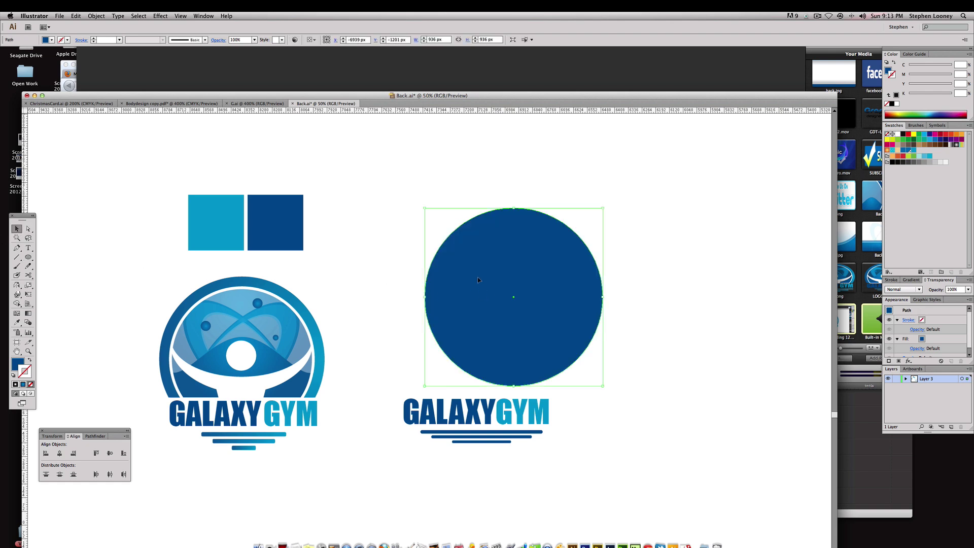
pyautogui.moveTo(477, 279); pyautogui.dragTo(456, 268)
# Make a smaller centred copy inside the circle and cut it out with Minus Front
pyautogui.hotkey('ctrl', 'shift', 'b')
pyautogui.scroll(-1, 502, 234)
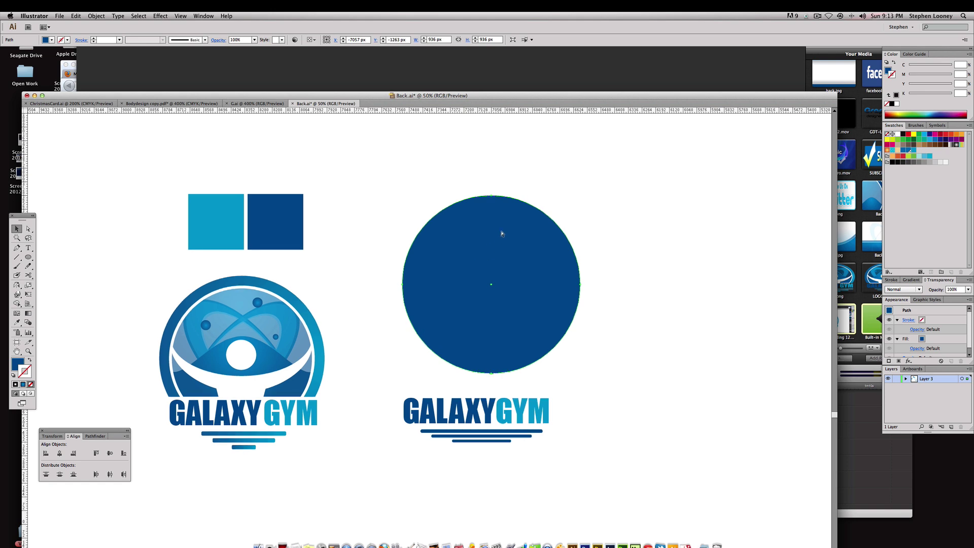
pyautogui.hotkey('ctrl', 'shift', 'b')
pyautogui.hotkey('ctrl', 'shift', 'b')
pyautogui.hotkey('ctrl', 'shift', 'b')
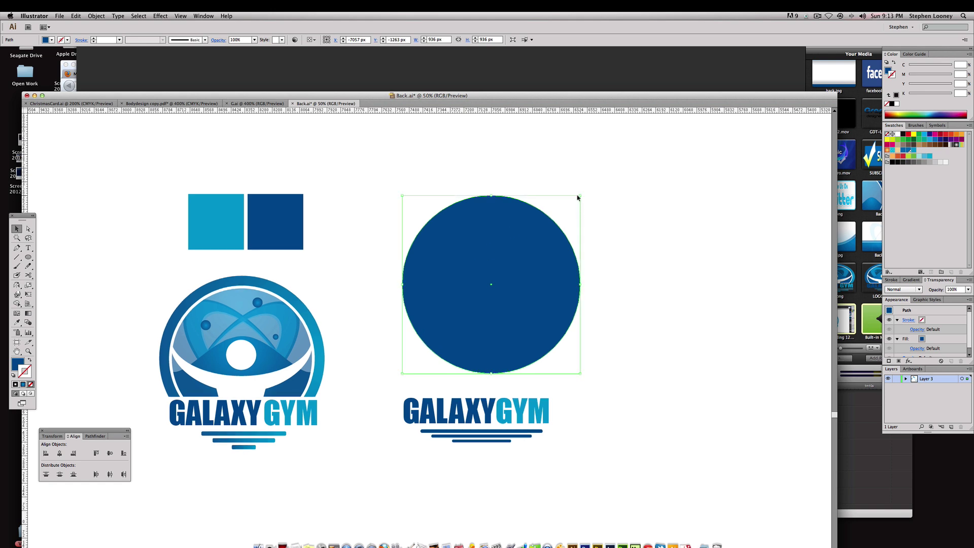
pyautogui.moveTo(581, 196)
pyautogui.mouseDown()
pyautogui.moveTo(562, 213)
pyautogui.moveTo(576, 207)
pyautogui.mouseUp()
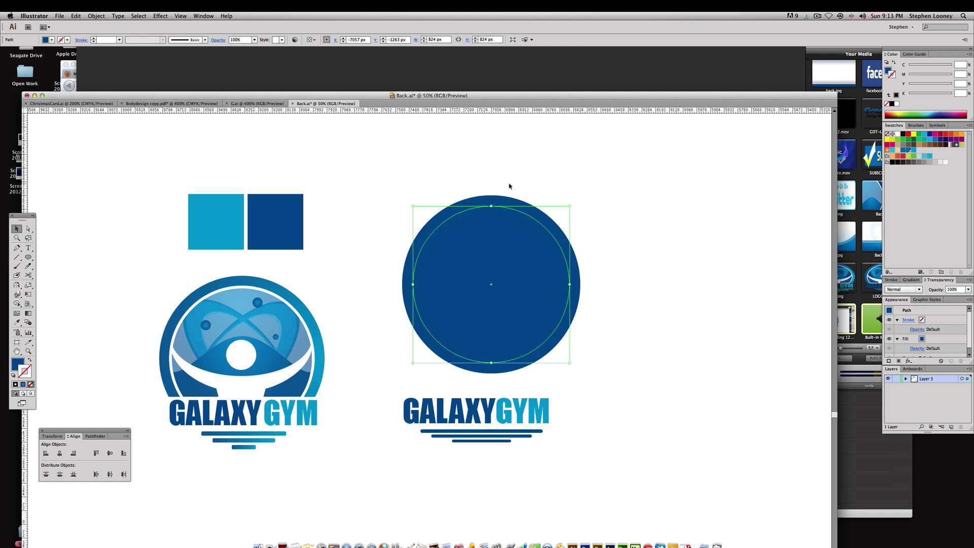
pyautogui.click(527, 183)
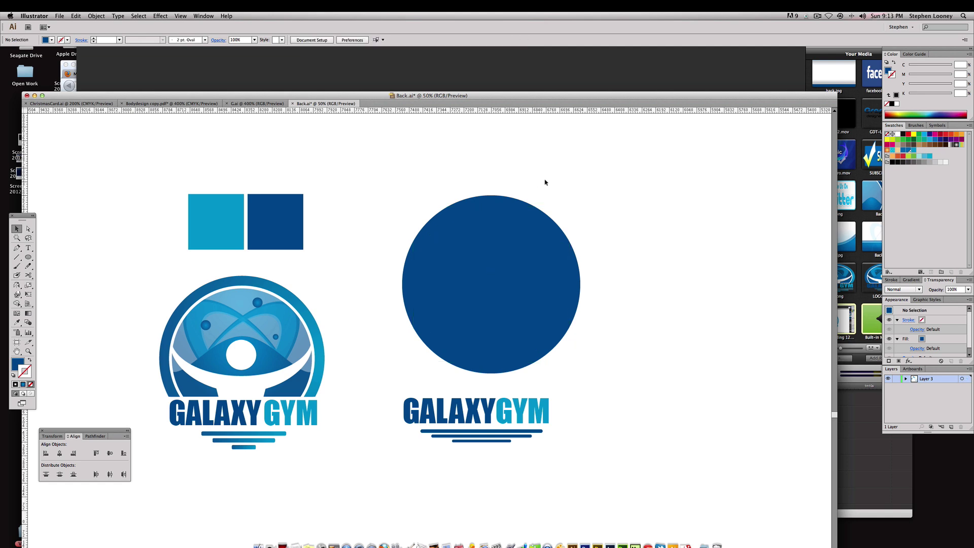
pyautogui.moveTo(569, 186); pyautogui.dragTo(452, 205)
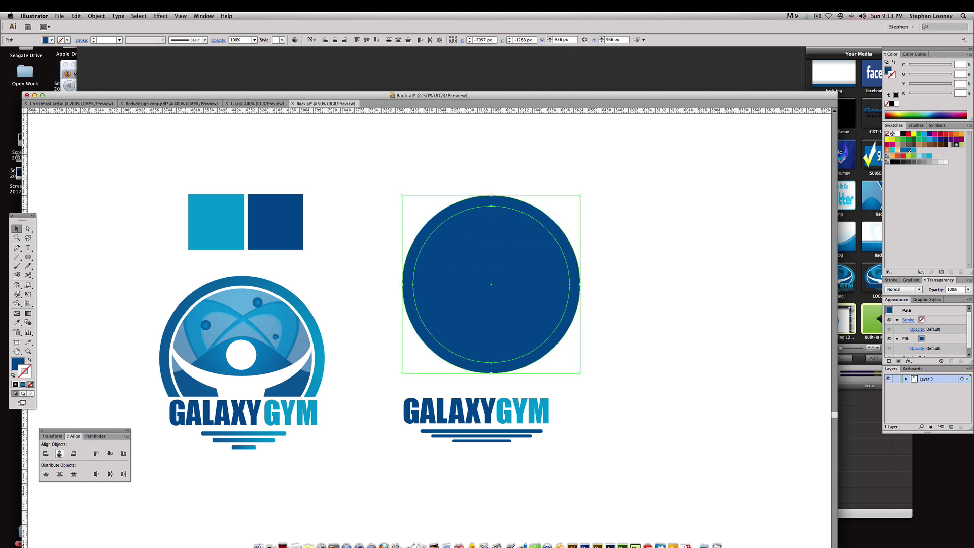
pyautogui.press('super+shift+F9')
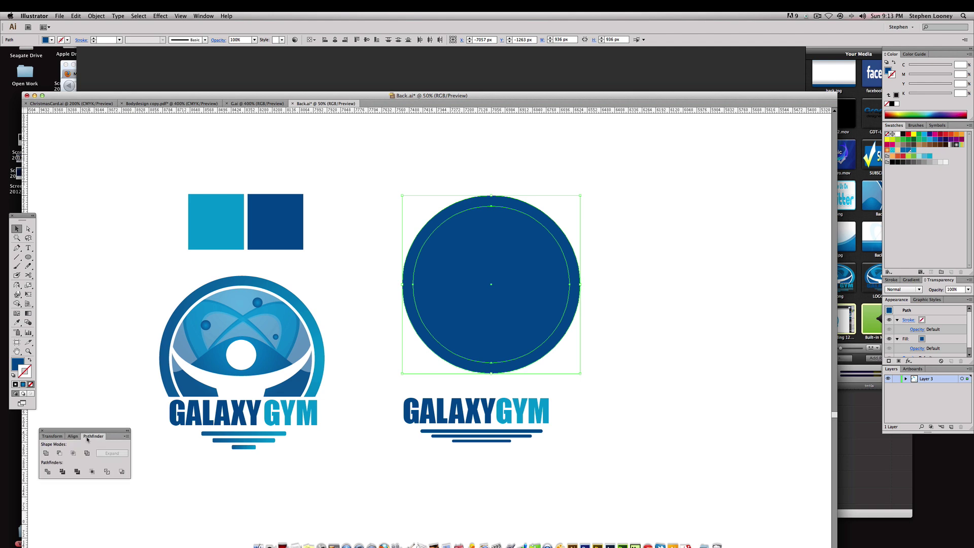
pyautogui.click(60, 454)
pyautogui.click(676, 251)
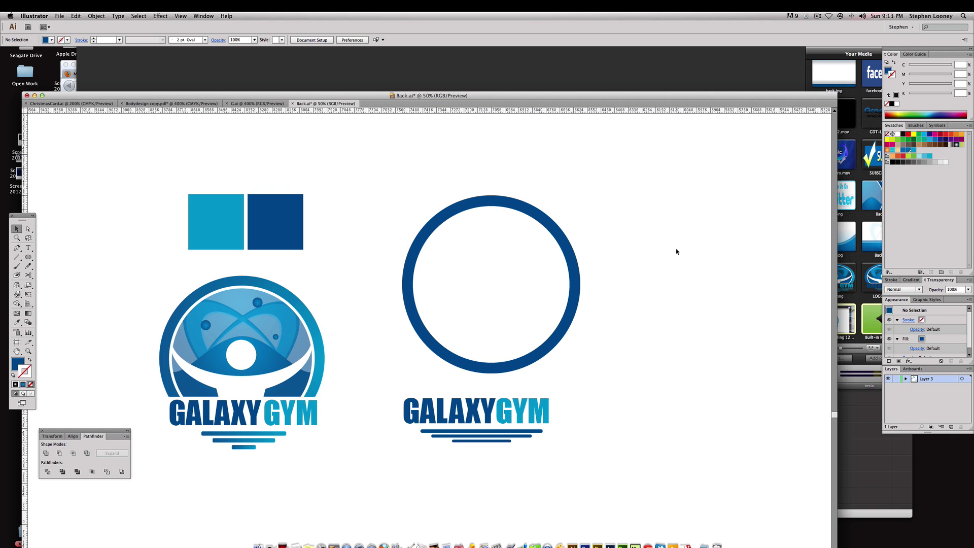
# Undo the cut to recover the inner circle inside the ring
pyautogui.moveTo(589, 224); pyautogui.dragTo(503, 257)
pyautogui.moveTo(609, 232); pyautogui.dragTo(500, 251)
pyautogui.click(624, 242)
pyautogui.press('super+z')
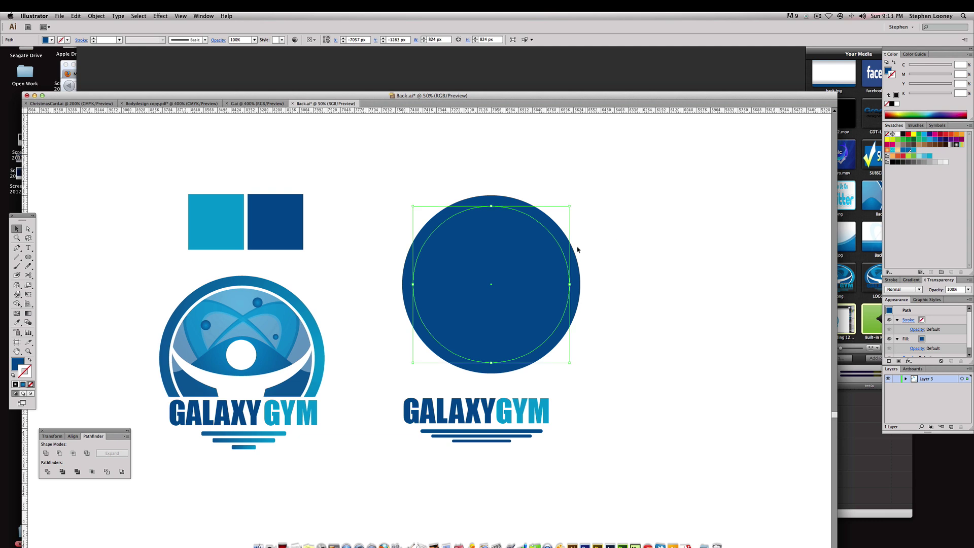
pyautogui.moveTo(481, 262); pyautogui.dragTo(640, 267)
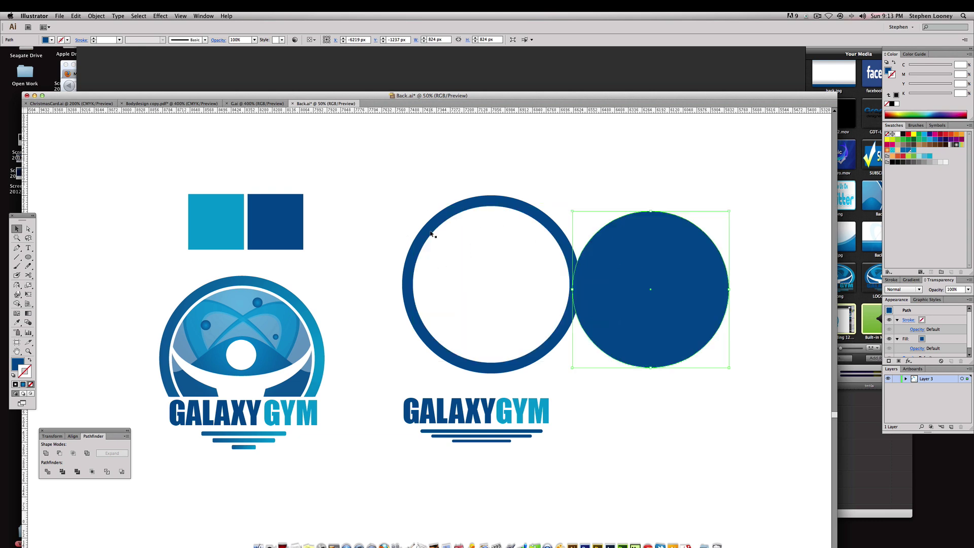
pyautogui.press('super+z')
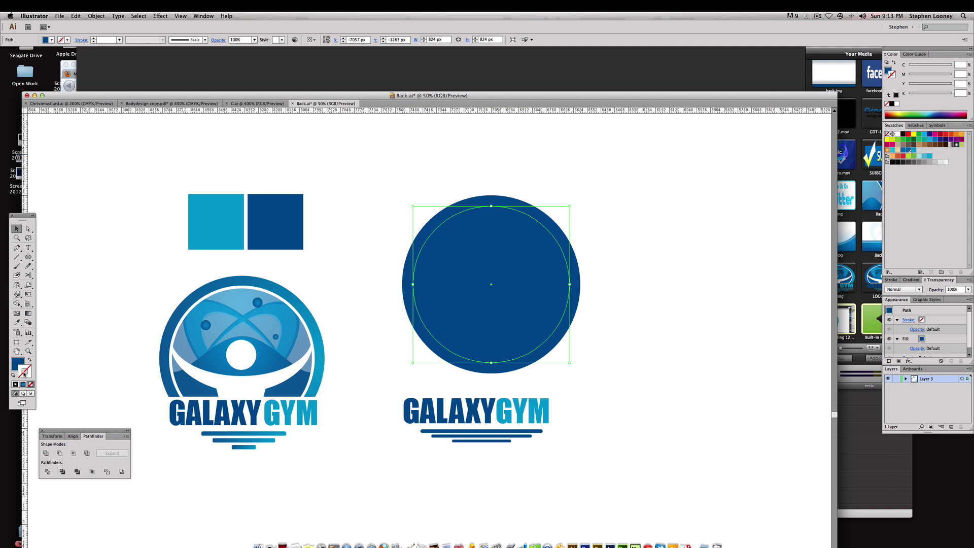
# Give the inner circle a 14 pt white stroke and no fill
pyautogui.click(897, 134)
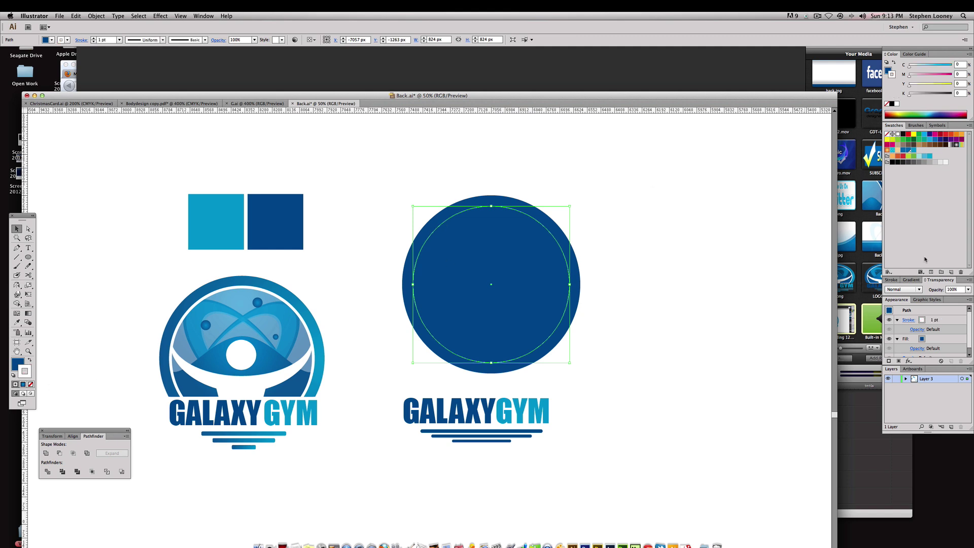
pyautogui.click(891, 279)
pyautogui.click(913, 288)
pyautogui.click(913, 289)
pyautogui.click(913, 288)
pyautogui.click(913, 288)
pyautogui.click(913, 288)
pyautogui.click(913, 288)
pyautogui.click(913, 288)
pyautogui.click(913, 288)
pyautogui.click(913, 292)
pyautogui.click(913, 292)
pyautogui.click(913, 291)
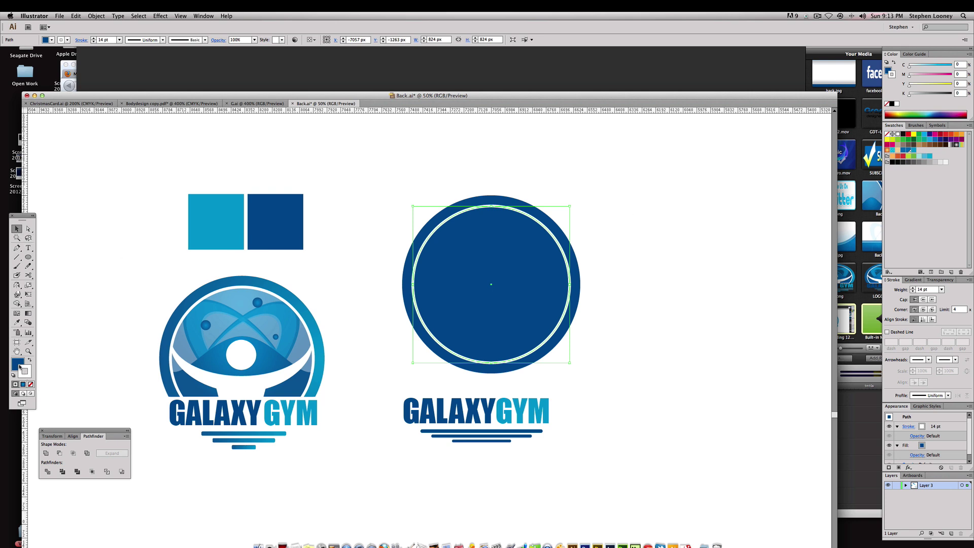
pyautogui.click(30, 384)
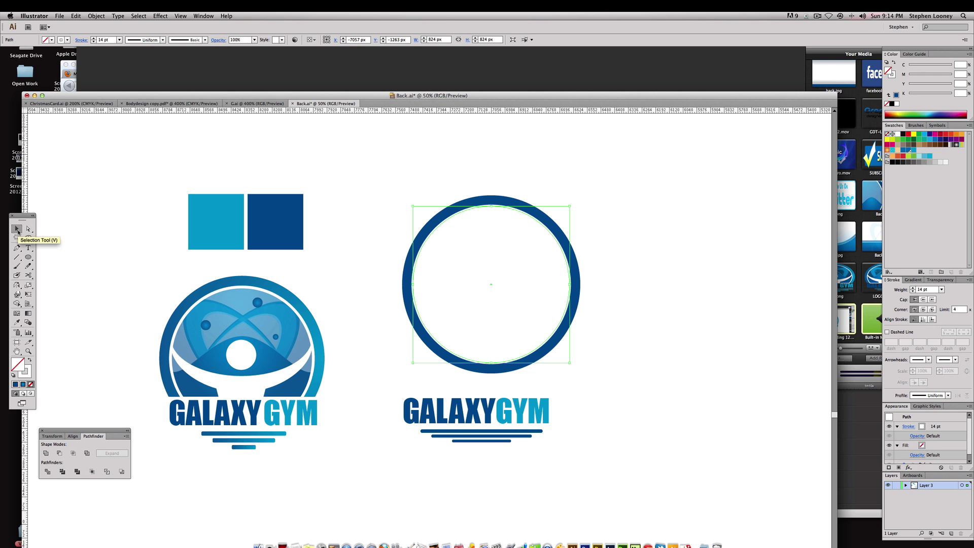
pyautogui.click(28, 259)
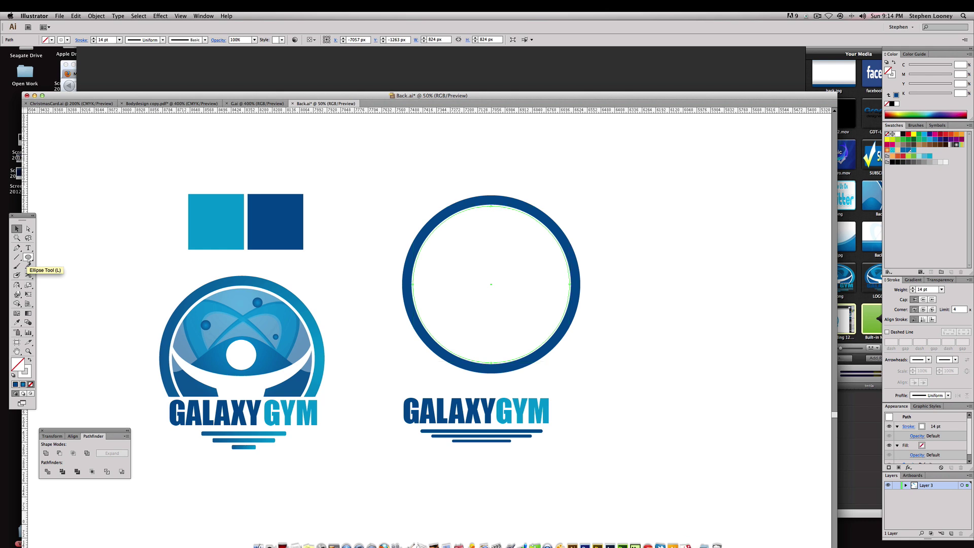
# Fill the inner circle with the sampled blue at 40% opacity
pyautogui.click(17, 322)
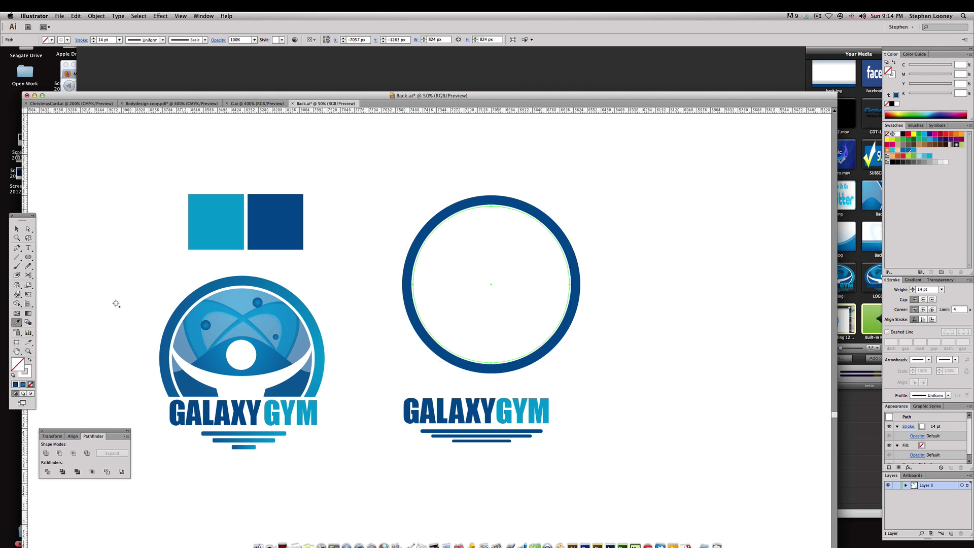
pyautogui.click(221, 229)
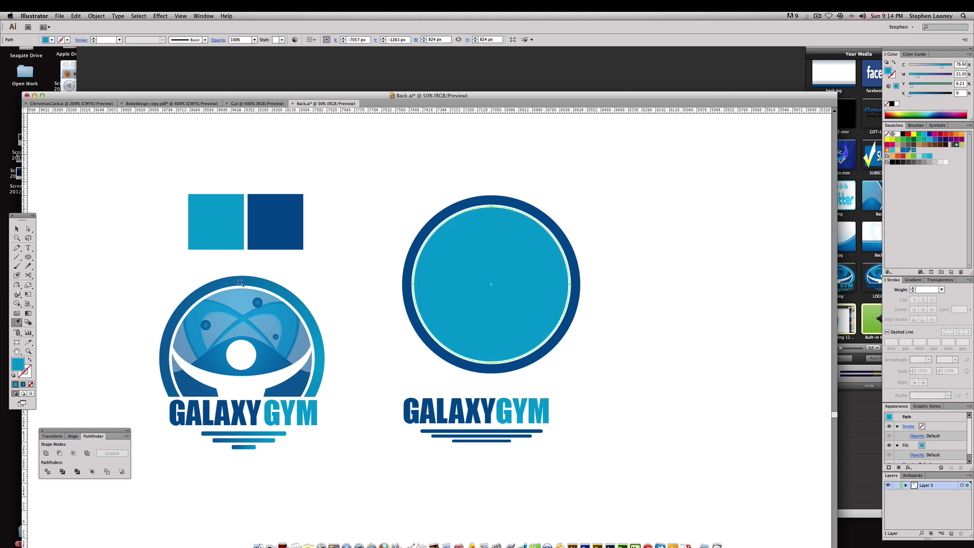
pyautogui.click(408, 255)
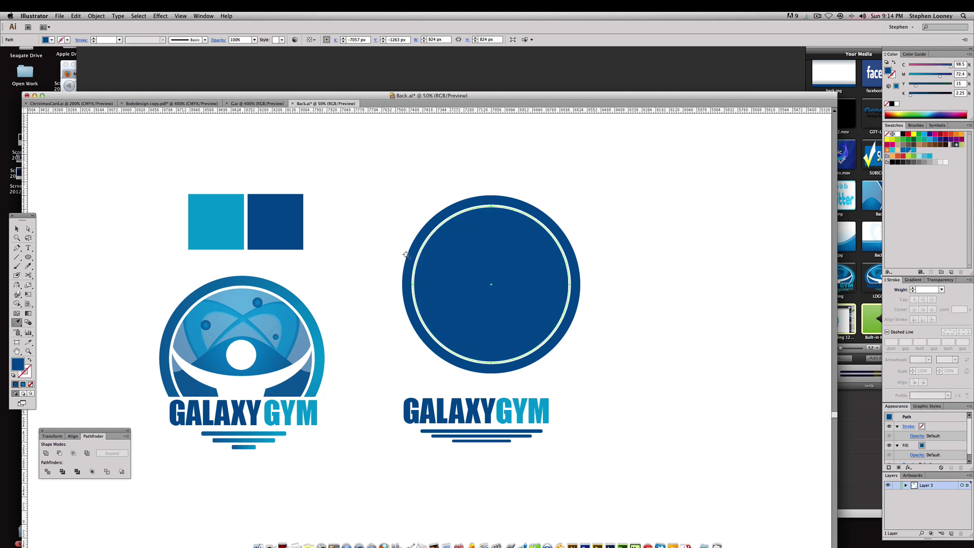
pyautogui.click(941, 279)
pyautogui.click(968, 289)
pyautogui.click(958, 330)
pyautogui.press('a')
pyautogui.click(618, 217)
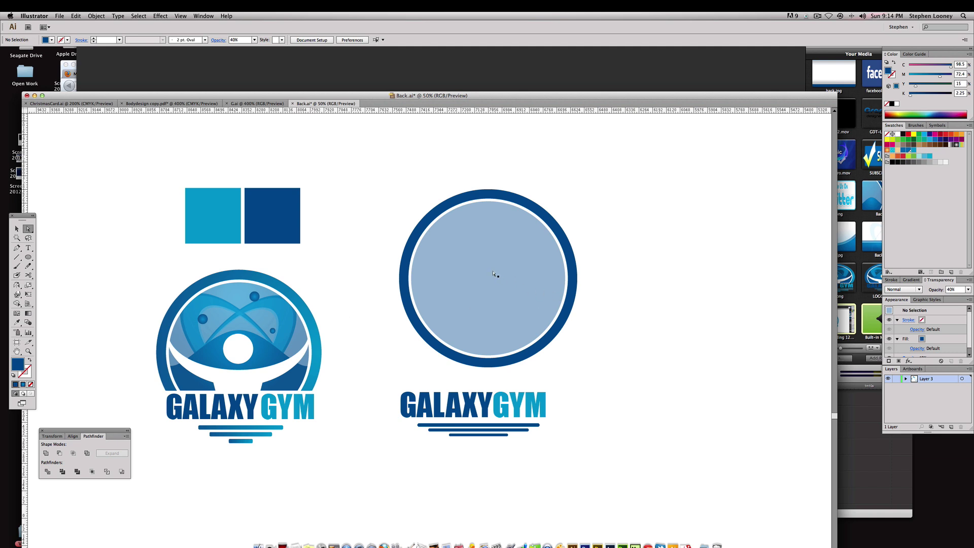
# Sample the left logo's ring colour onto the outer ring and run its gradient top to bottom
pyautogui.click(406, 290)
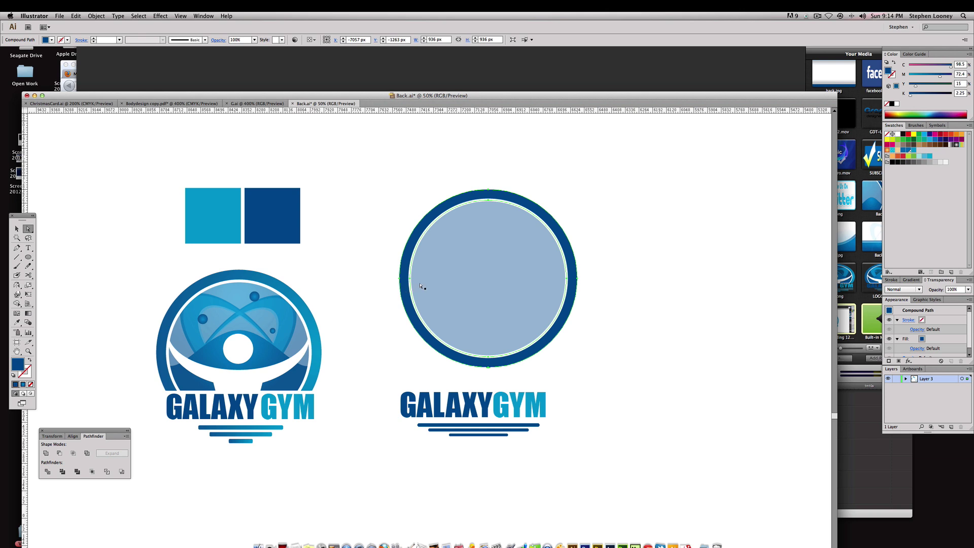
pyautogui.press('i')
pyautogui.click(309, 308)
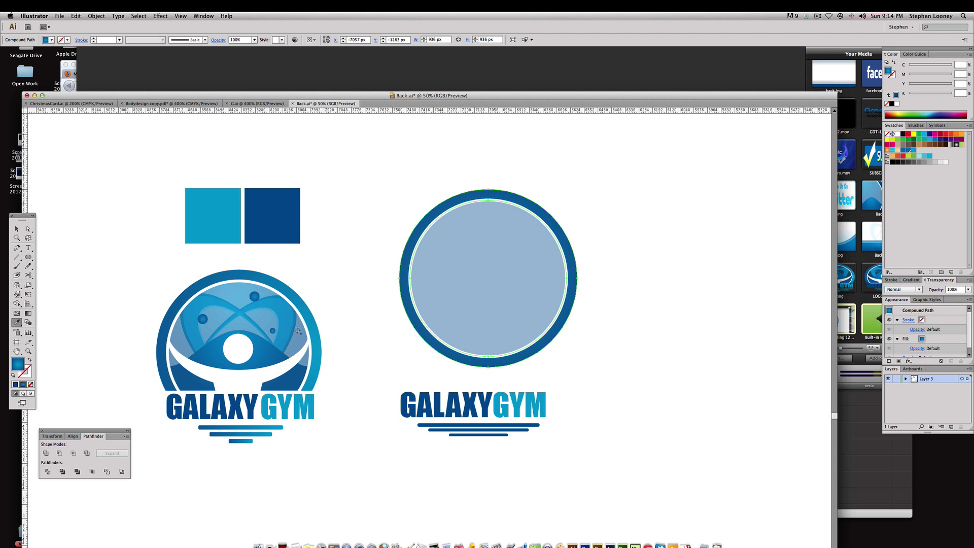
pyautogui.click(28, 313)
pyautogui.moveTo(450, 255); pyautogui.dragTo(523, 258)
pyautogui.moveTo(494, 211); pyautogui.dragTo(495, 388)
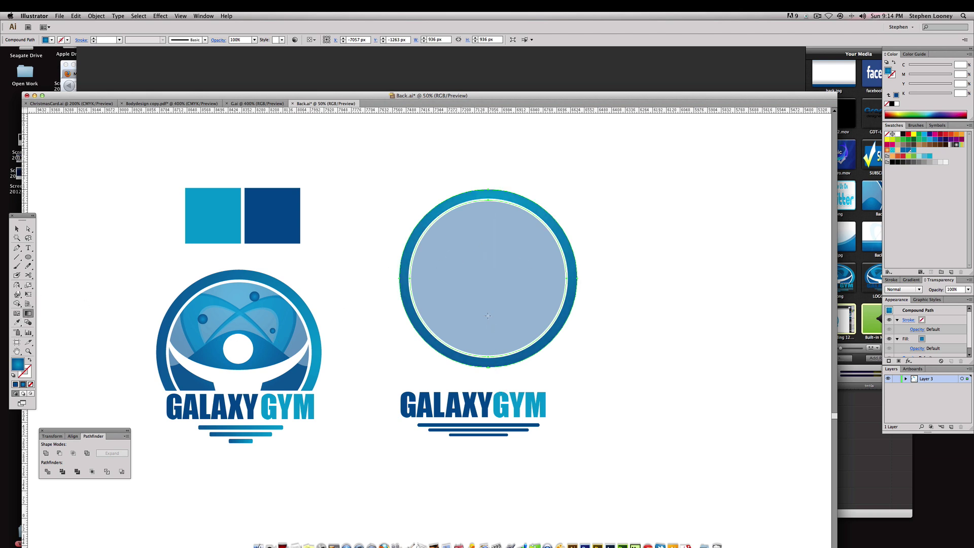
# Copy the left logo's radial gradient onto the inner circle, then inspect its swoosh orbit
pyautogui.press('a')
pyautogui.click(489, 250)
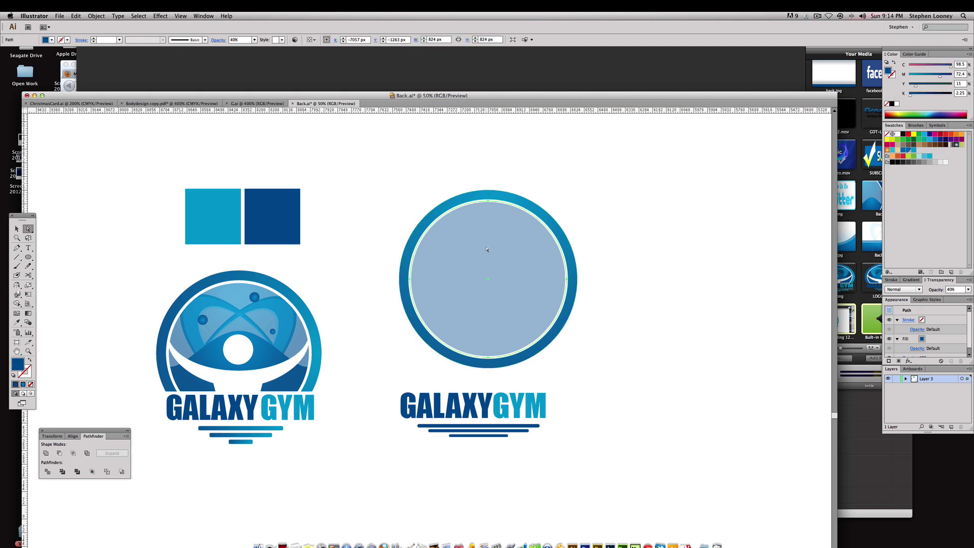
pyautogui.press('i')
pyautogui.click(238, 293)
pyautogui.press('a')
pyautogui.click(427, 169)
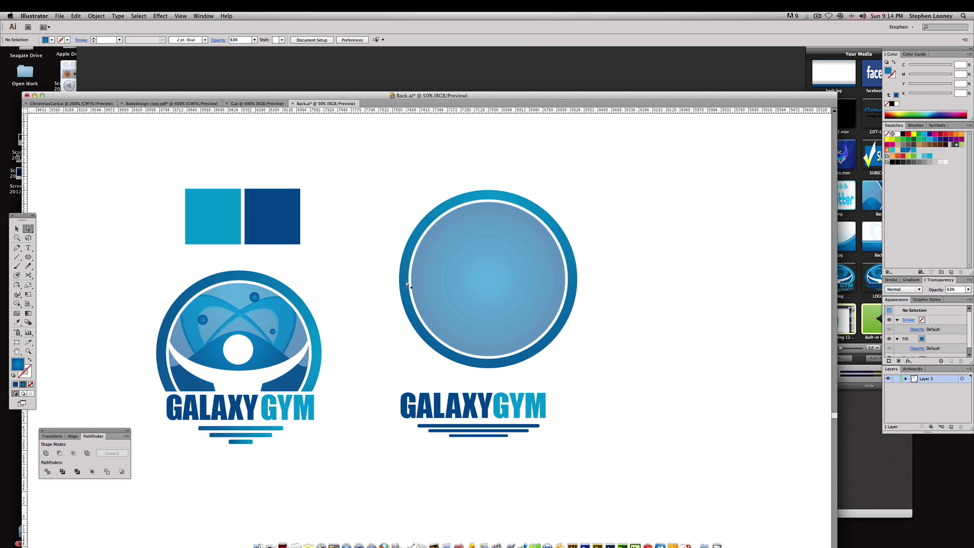
pyautogui.hscroll(1, 348, 247)
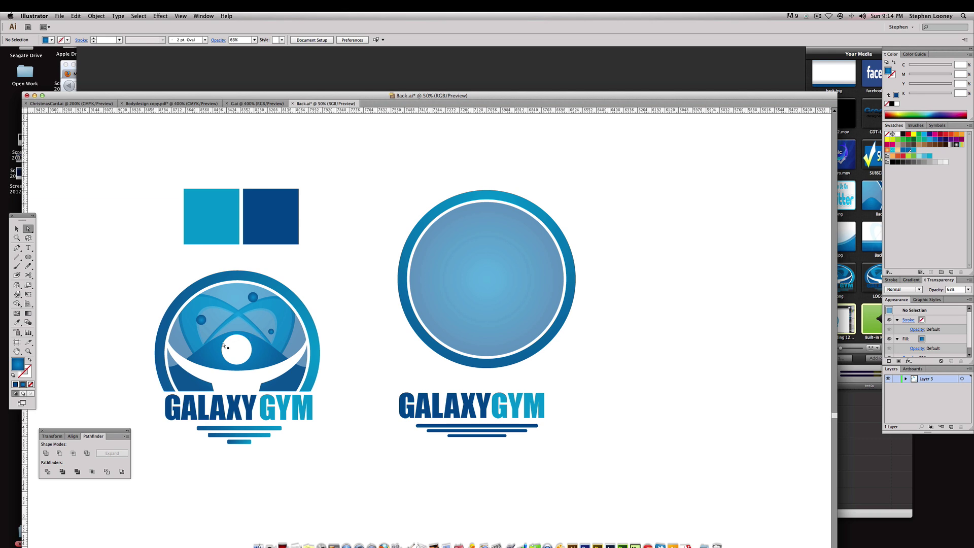
pyautogui.click(209, 304)
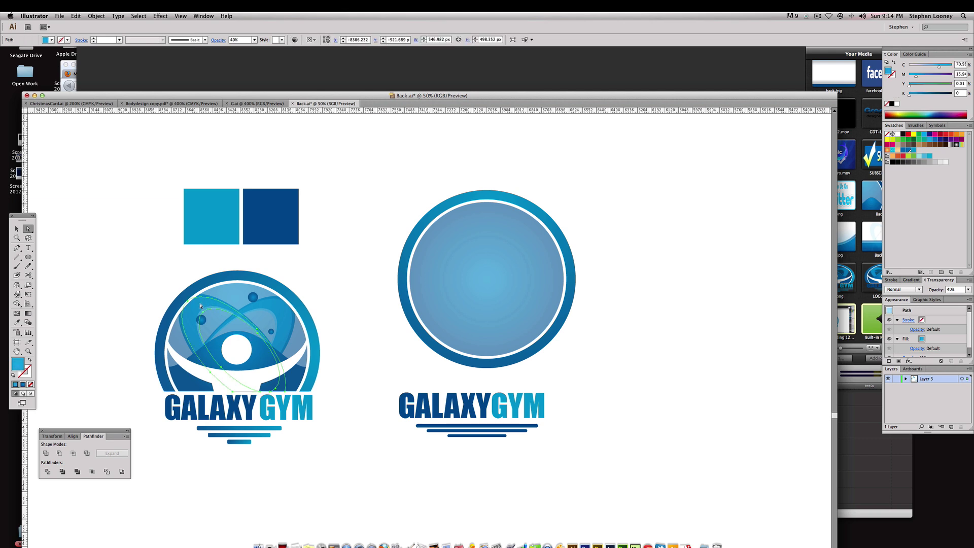
pyautogui.click(322, 259)
pyautogui.click(29, 258)
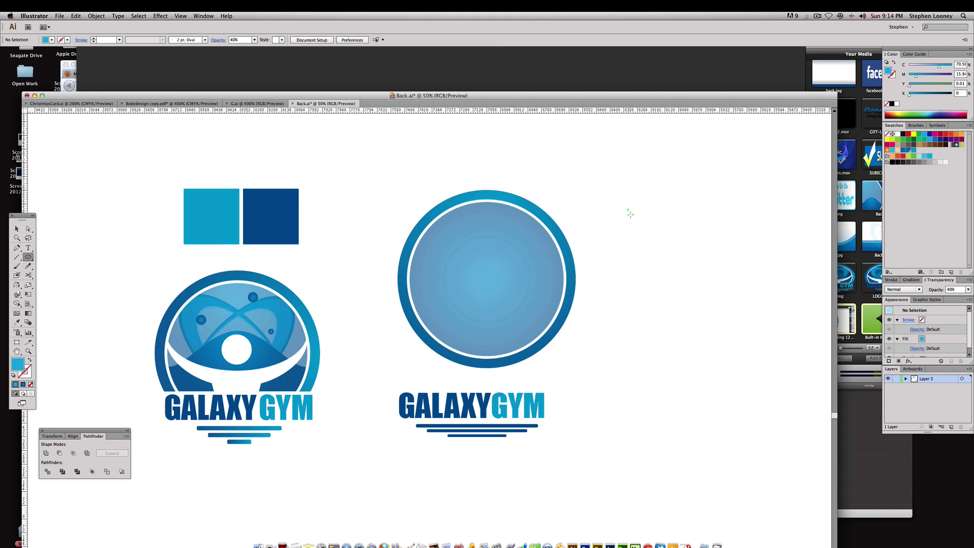
# Draw a tall ellipse right of the circle and combine the two ellipses into a hollow oval ring
pyautogui.moveTo(629, 208); pyautogui.dragTo(717, 389)
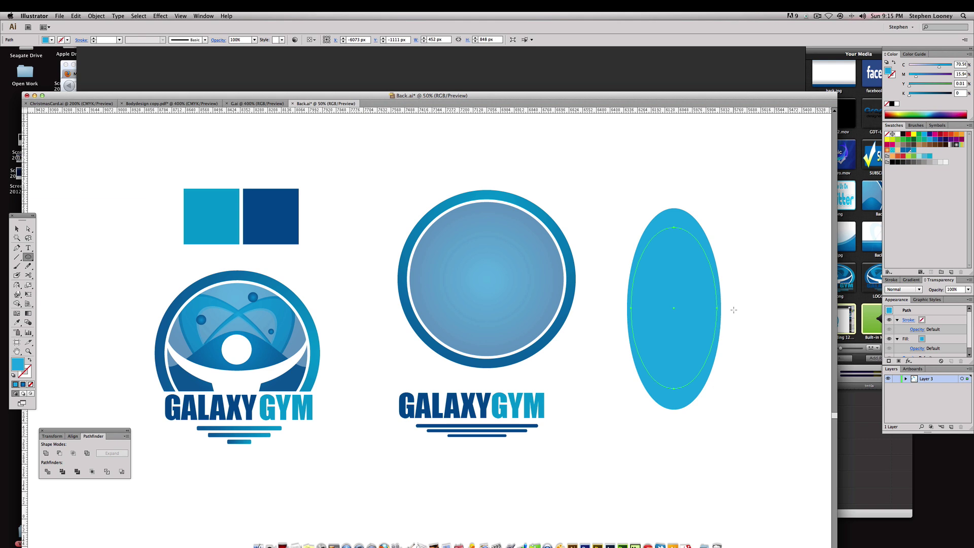
pyautogui.press('v')
pyautogui.click(764, 307)
pyautogui.moveTo(764, 252); pyautogui.dragTo(677, 314)
pyautogui.click(59, 453)
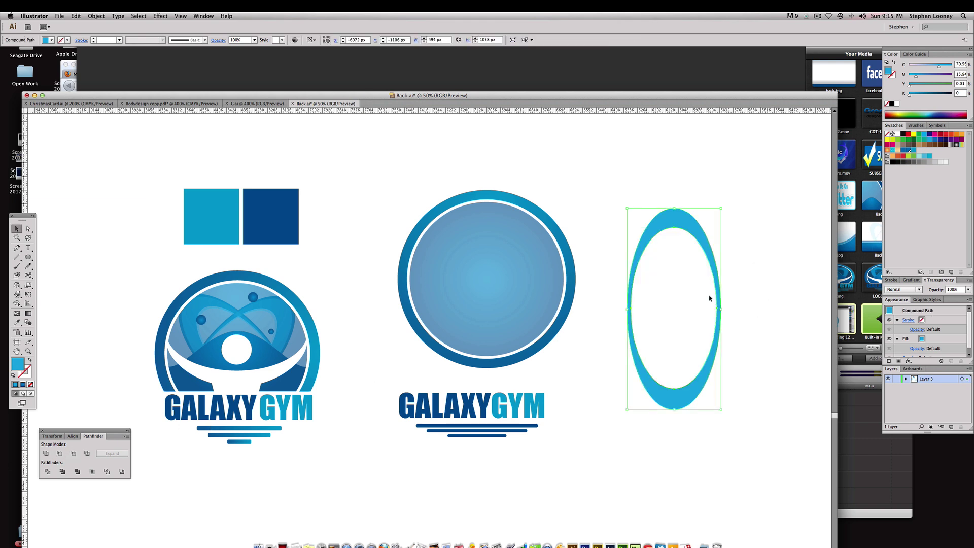
# Nudge the oval ring down and right and set its opacity to 50%
pyautogui.click(668, 220)
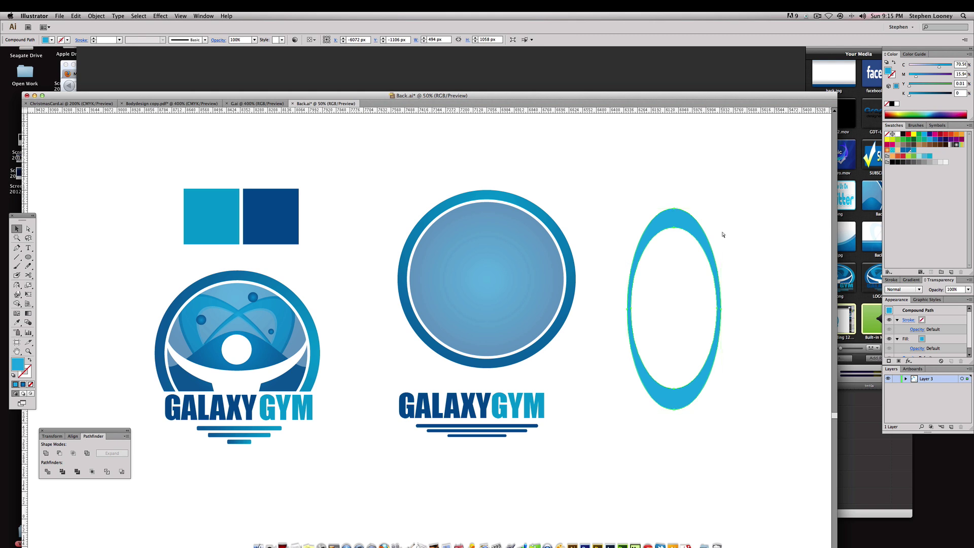
pyautogui.press('Down')
pyautogui.press('Down')
pyautogui.press('Down')
pyautogui.press('Down')
pyautogui.press('Down')
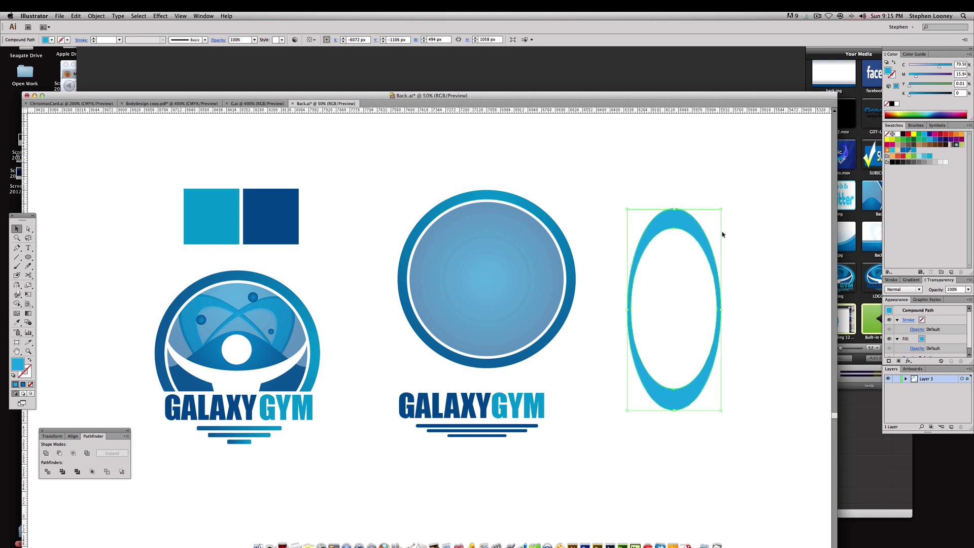
pyautogui.press('Down')
pyautogui.press('Down')
pyautogui.press('Down')
pyautogui.press('Down')
pyautogui.press('Down')
pyautogui.press('Down')
pyautogui.press('Down')
pyautogui.press('Down')
pyautogui.press('Down')
pyautogui.press('Down')
pyautogui.press('Down')
pyautogui.press('Down')
pyautogui.press('Down')
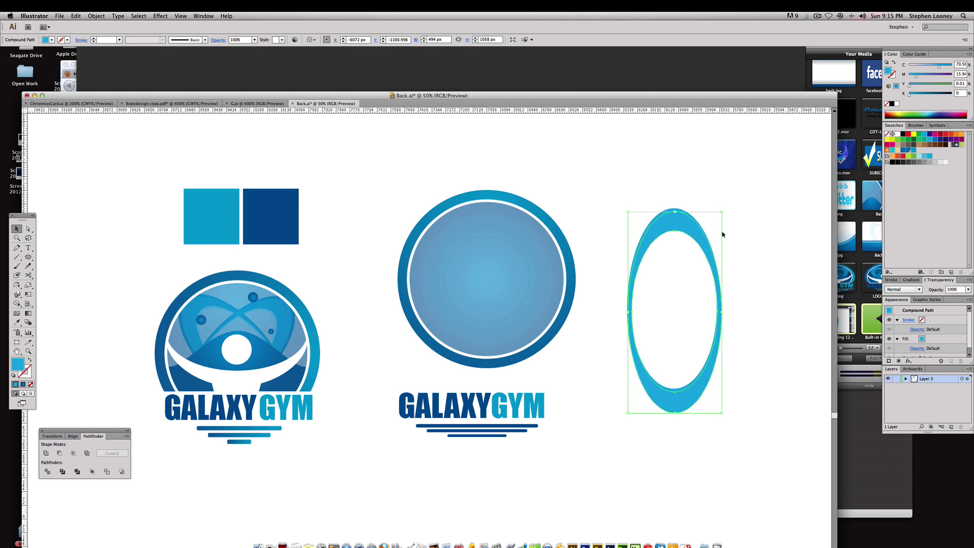
pyautogui.press('Right')
pyautogui.press('Right')
pyautogui.press('Right')
pyautogui.press('Right')
pyautogui.press('Right')
pyautogui.press('Right')
pyautogui.press('Right')
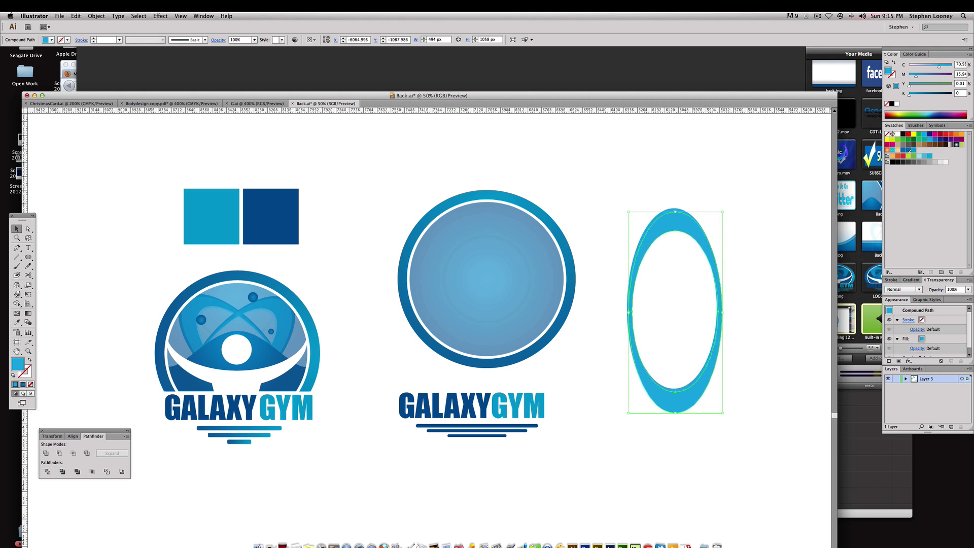
pyautogui.click(968, 289)
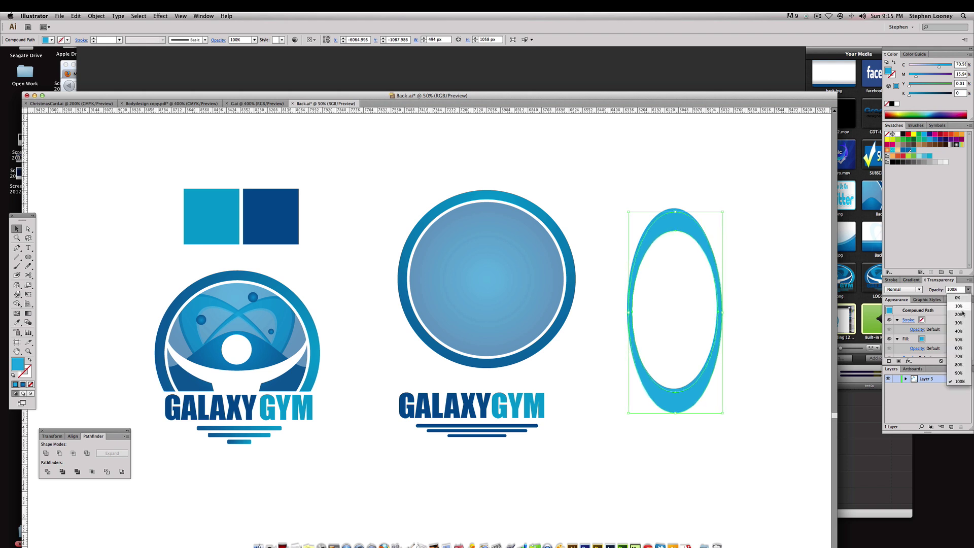
pyautogui.click(960, 340)
pyautogui.click(745, 215)
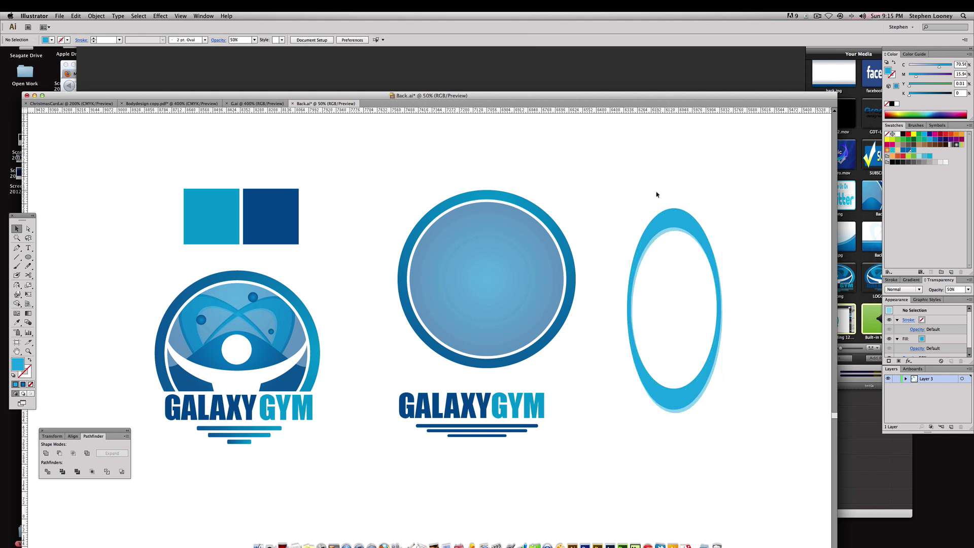
# Group the oval ring layers, tilt it about 45 degrees, and rotate a copy the opposite way
pyautogui.moveTo(637, 191); pyautogui.dragTo(718, 208)
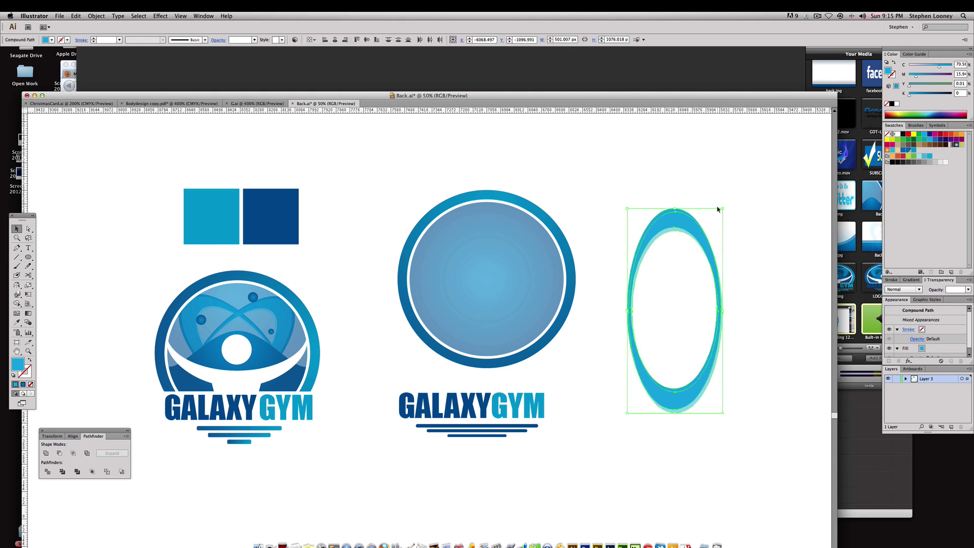
pyautogui.press('super+shift+b')
pyautogui.press('super+g')
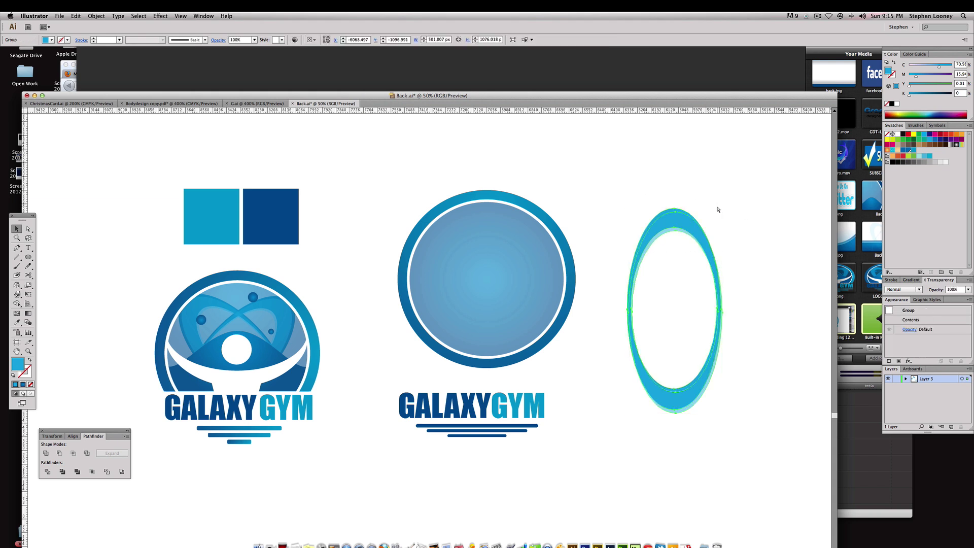
pyautogui.press('super+shift+b')
pyautogui.moveTo(731, 208); pyautogui.dragTo(775, 243)
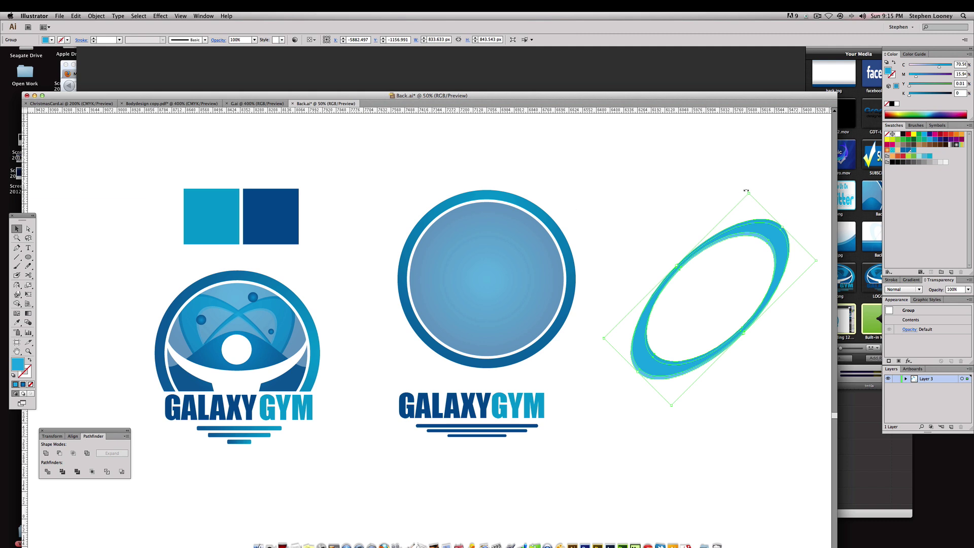
pyautogui.moveTo(746, 191); pyautogui.dragTo(587, 246)
# Move the crossed orbits over the blue circle and send them behind its outer ring
pyautogui.click(660, 172)
pyautogui.click(774, 237)
pyautogui.moveTo(774, 237); pyautogui.dragTo(552, 236)
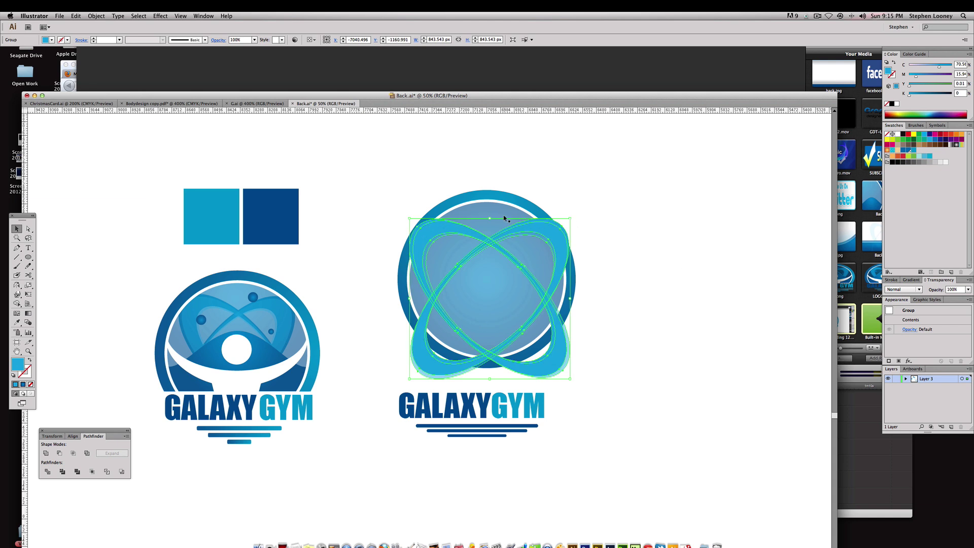
pyautogui.hotkey('ctrl', 'shift', 'b')
pyautogui.hotkey('ctrl', 'shift', '[')
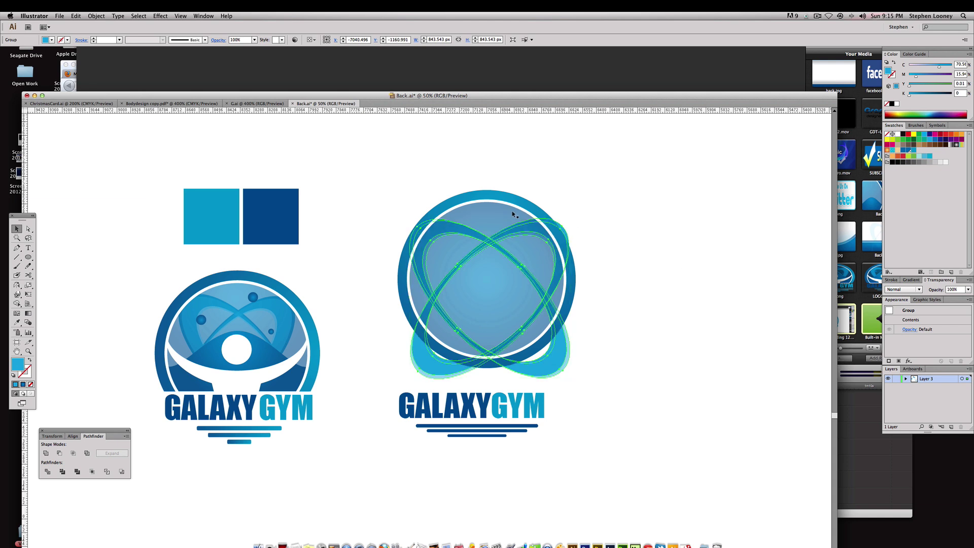
pyautogui.click(573, 218)
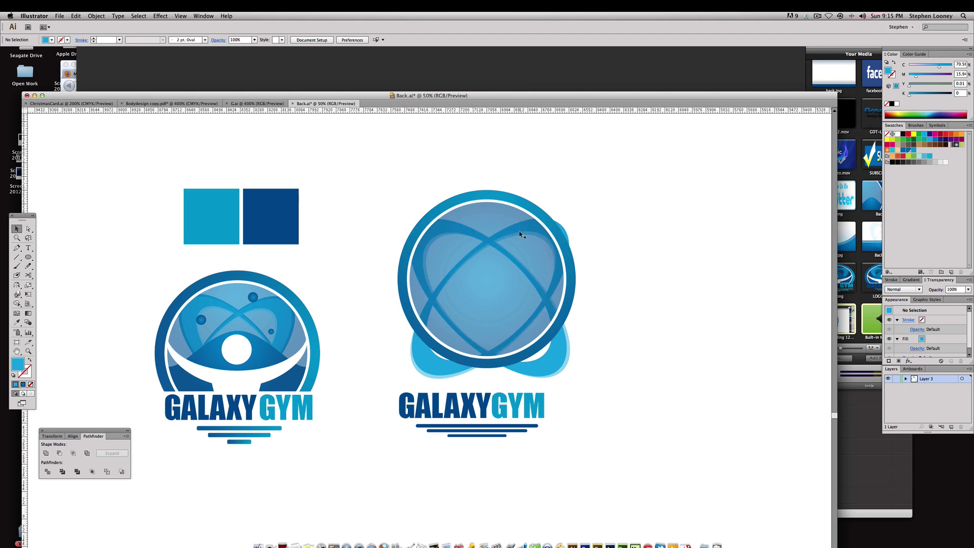
pyautogui.click(519, 231)
pyautogui.click(568, 232)
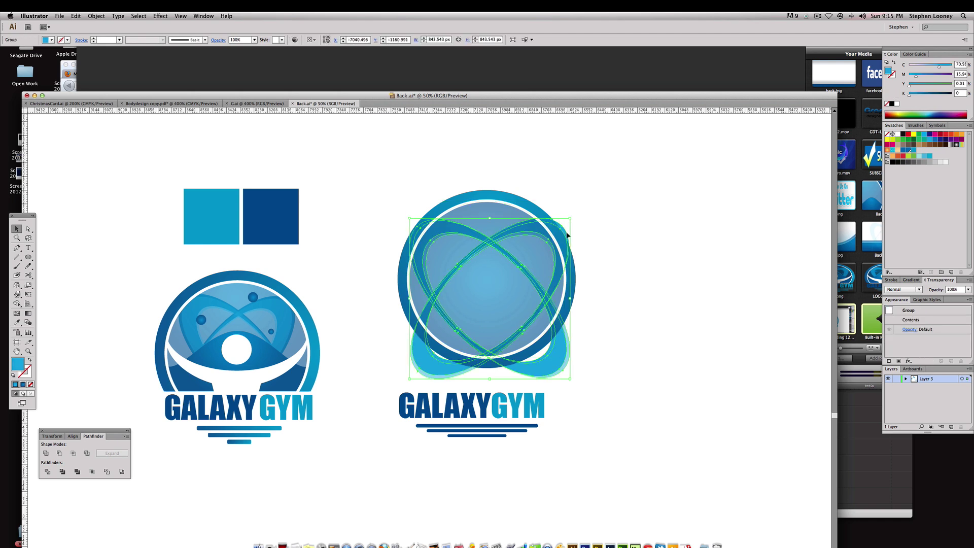
# Resize the orbit group inside the circle, enlarging it around its centre
pyautogui.moveTo(568, 219); pyautogui.dragTo(554, 234)
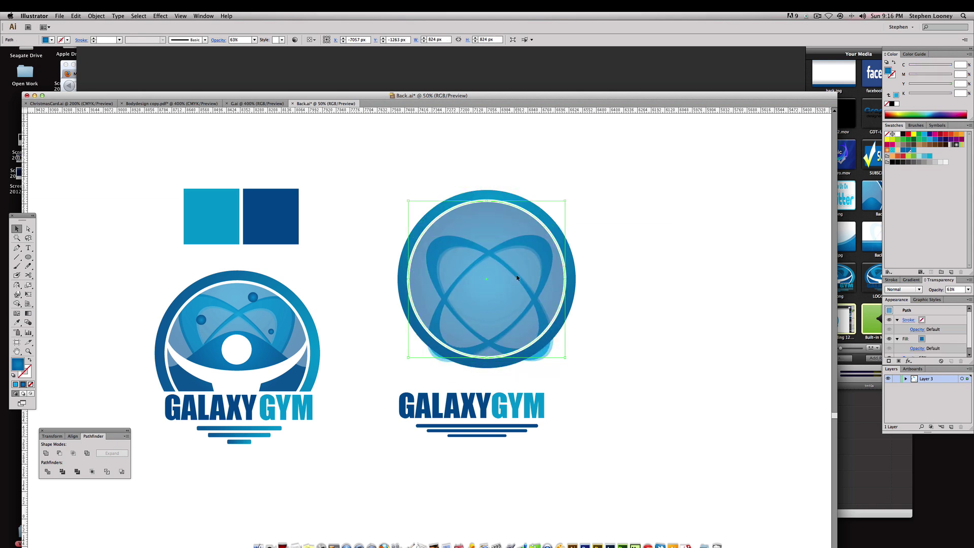
pyautogui.click(517, 269)
pyautogui.click(547, 259)
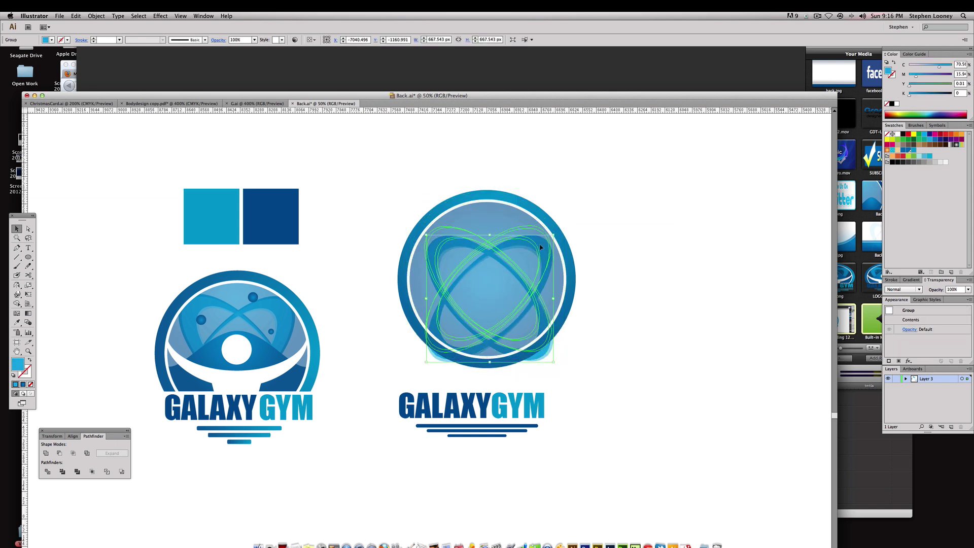
pyautogui.moveTo(550, 227); pyautogui.dragTo(555, 222)
# Drag anchors on each orbit ellipse to reshape their curves
pyautogui.press('a')
pyautogui.click(599, 229)
pyautogui.click(548, 351)
pyautogui.moveTo(548, 351); pyautogui.dragTo(544, 345)
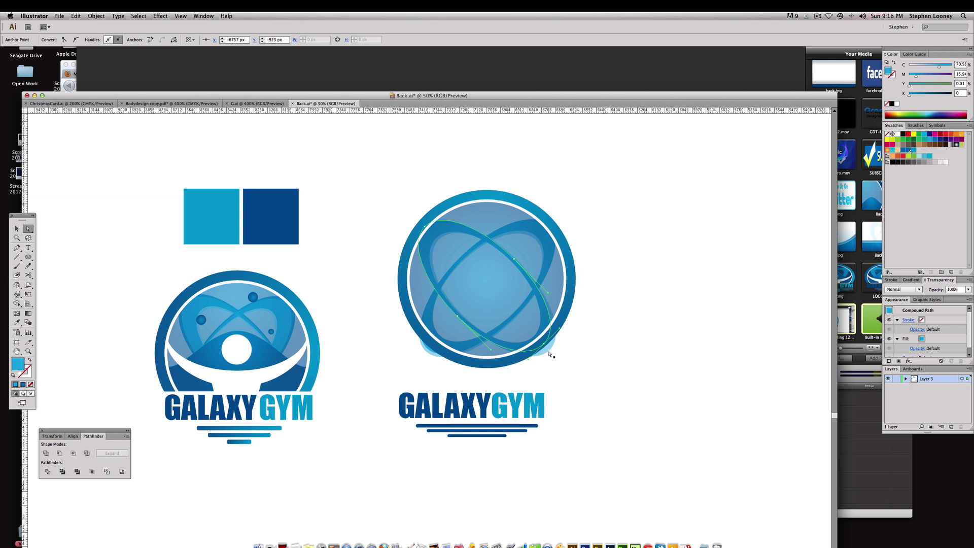
pyautogui.click(426, 351)
pyautogui.moveTo(426, 351); pyautogui.dragTo(429, 350)
pyautogui.click(624, 302)
pyautogui.hscroll(-2, 626, 281)
pyautogui.click(17, 229)
pyautogui.hscroll(-1, 503, 262)
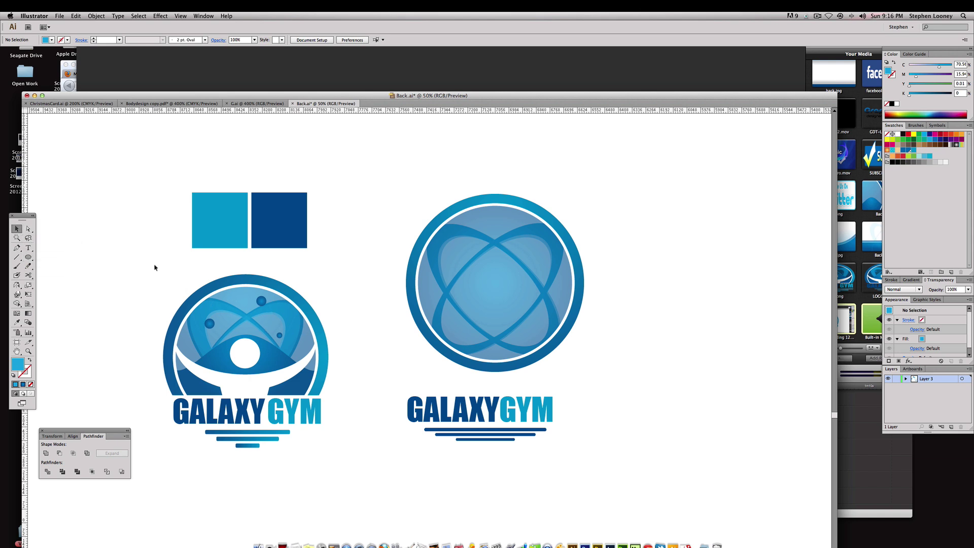
# Draw a small circle beside the globe and give it the globe's dark blue
pyautogui.press('l')
pyautogui.moveTo(355, 283); pyautogui.dragTo(365, 292)
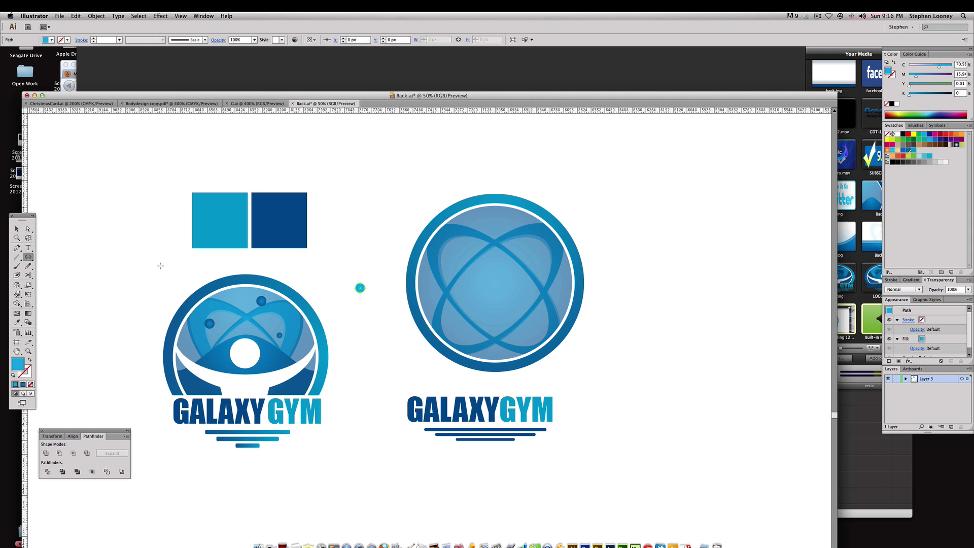
pyautogui.press('v')
pyautogui.press('i')
pyautogui.click(424, 239)
pyautogui.click(16, 229)
pyautogui.click(162, 252)
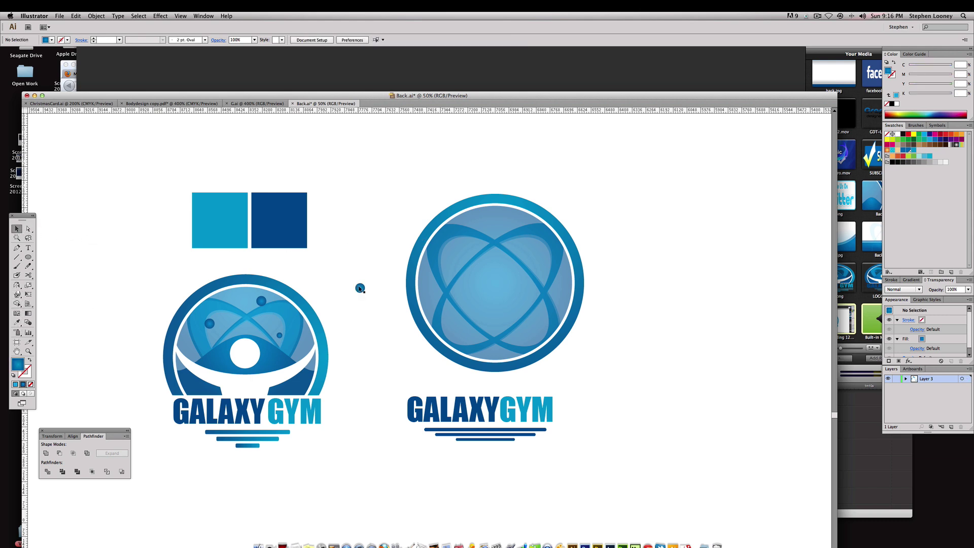
# Place copies of the dot on the left and right orbit rings
pyautogui.click(505, 230)
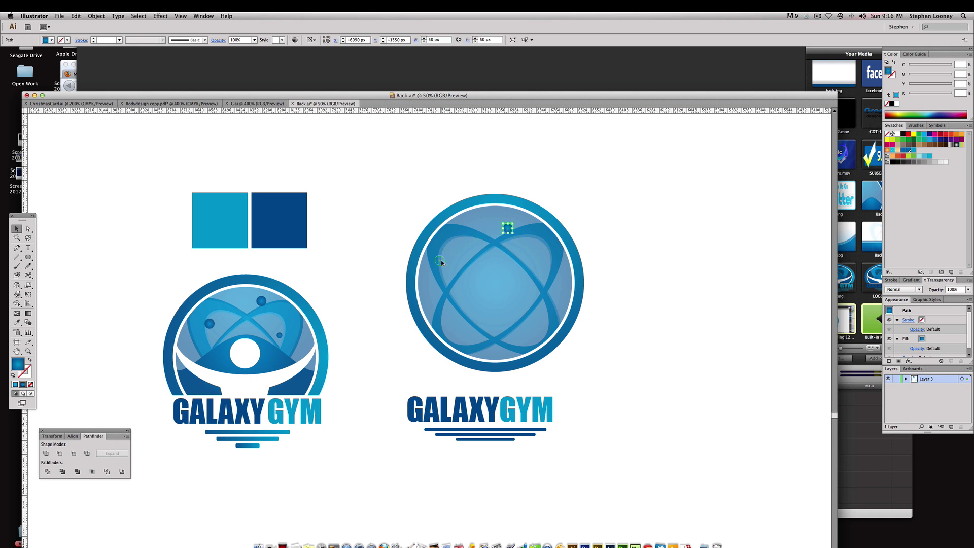
pyautogui.moveTo(442, 262); pyautogui.dragTo(440, 262)
pyautogui.moveTo(543, 284); pyautogui.dragTo(544, 283)
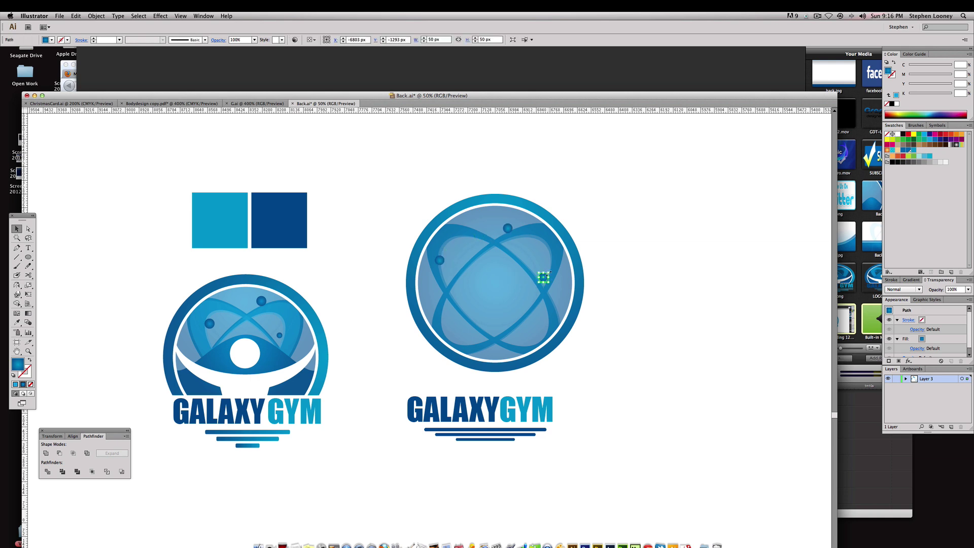
pyautogui.click(612, 262)
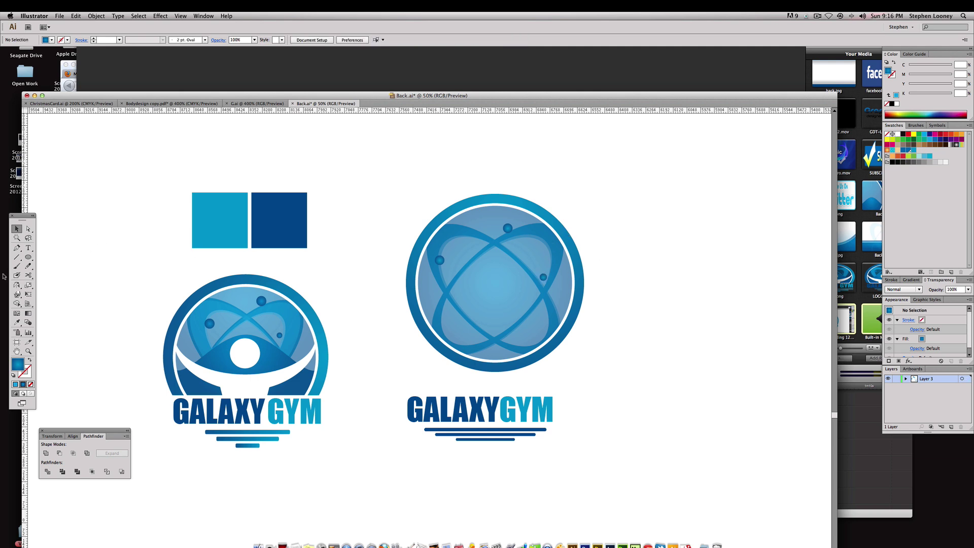
pyautogui.click(17, 248)
# Plot the dome path with three anchors across the globe and raise the middle into a peak
pyautogui.click(429, 323)
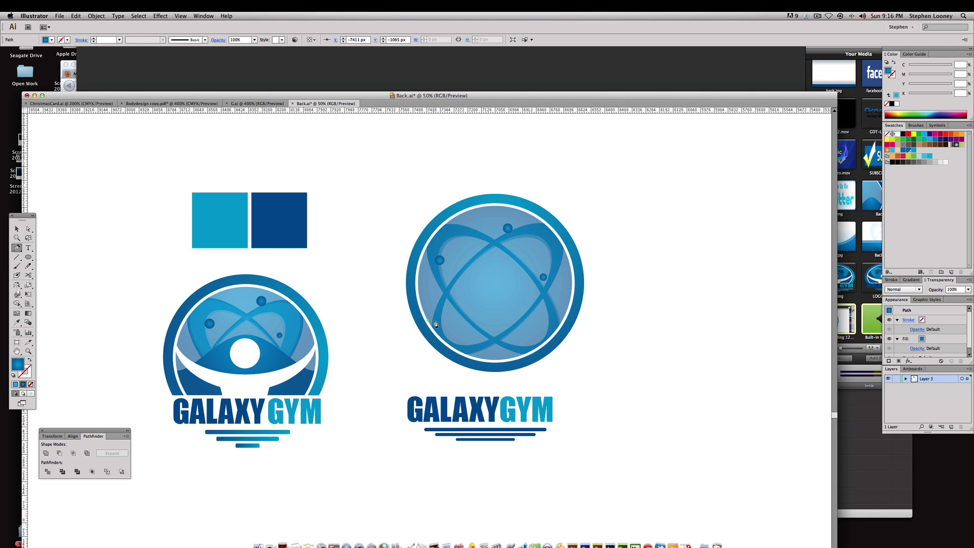
pyautogui.click(435, 323)
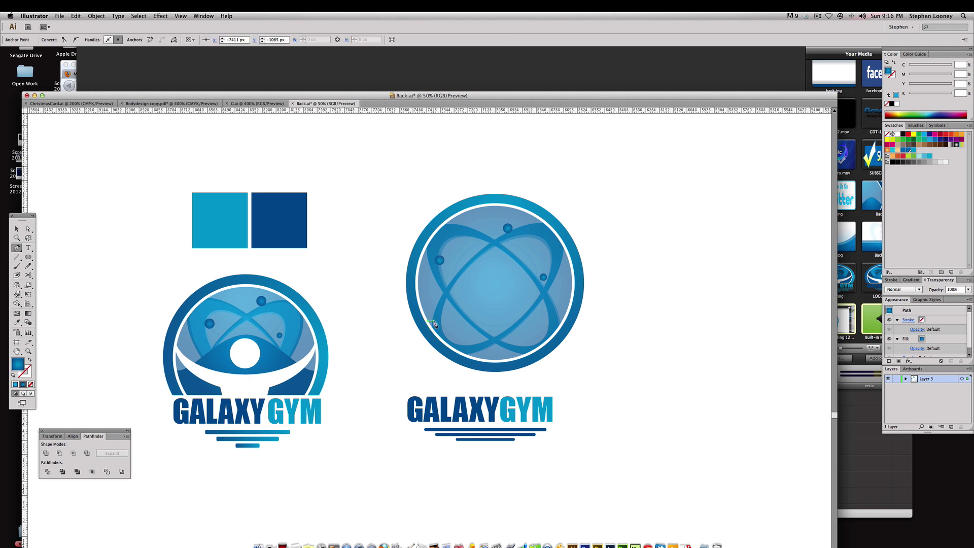
pyautogui.click(499, 321)
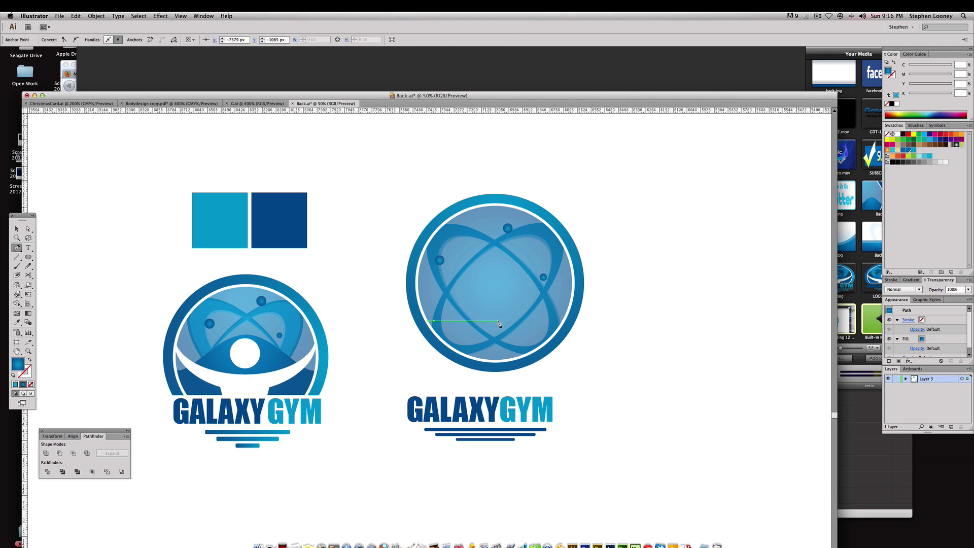
pyautogui.click(566, 321)
pyautogui.press('a')
pyautogui.moveTo(498, 321); pyautogui.dragTo(498, 293)
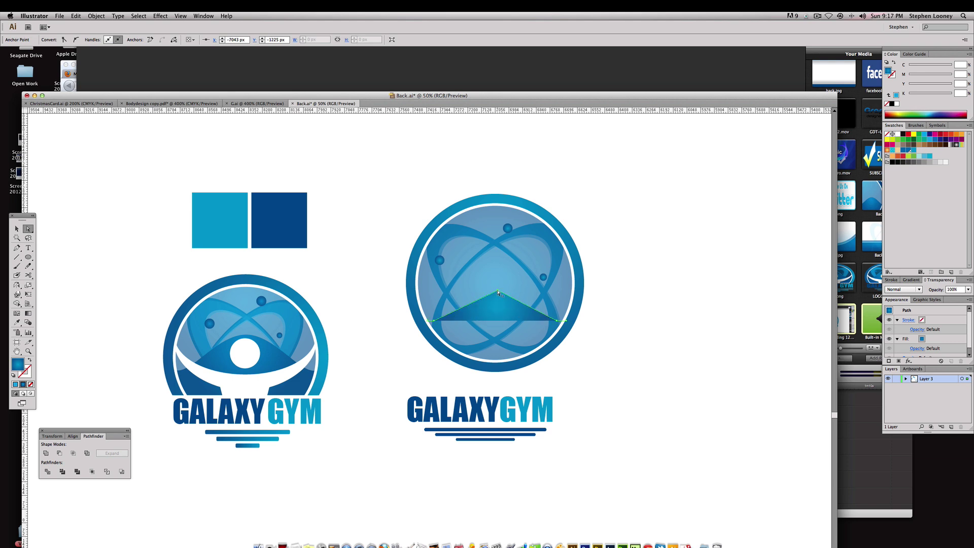
# Round the dome's peak into a smooth curve and close the path with a curved bottom
pyautogui.moveTo(17, 248); pyautogui.dragTo(57, 277)
pyautogui.moveTo(499, 293); pyautogui.dragTo(539, 291)
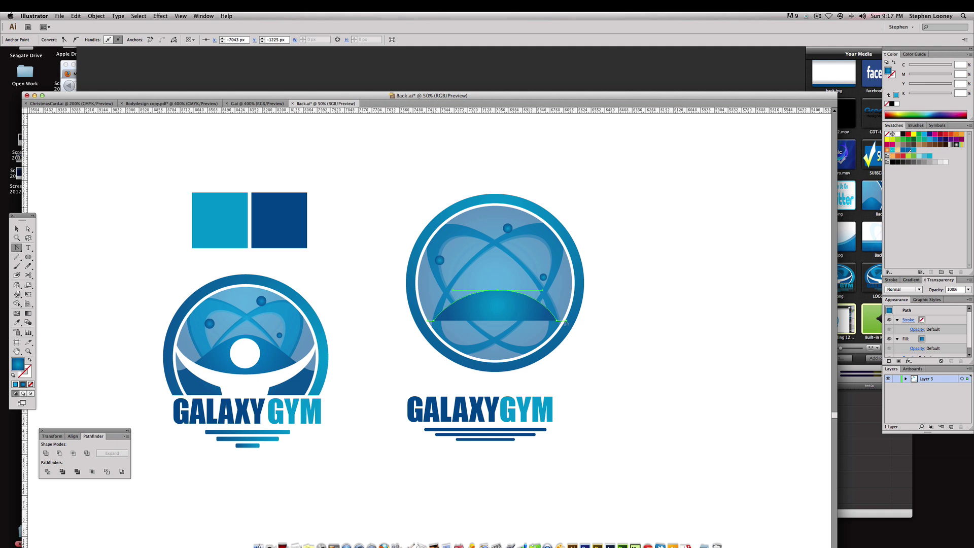
pyautogui.click(558, 321)
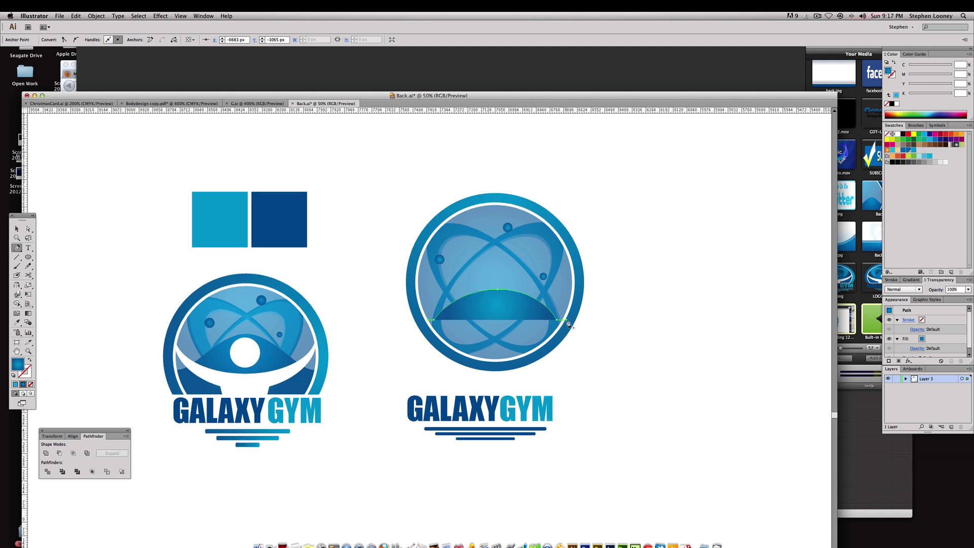
pyautogui.moveTo(510, 380); pyautogui.dragTo(435, 363)
pyautogui.click(429, 322)
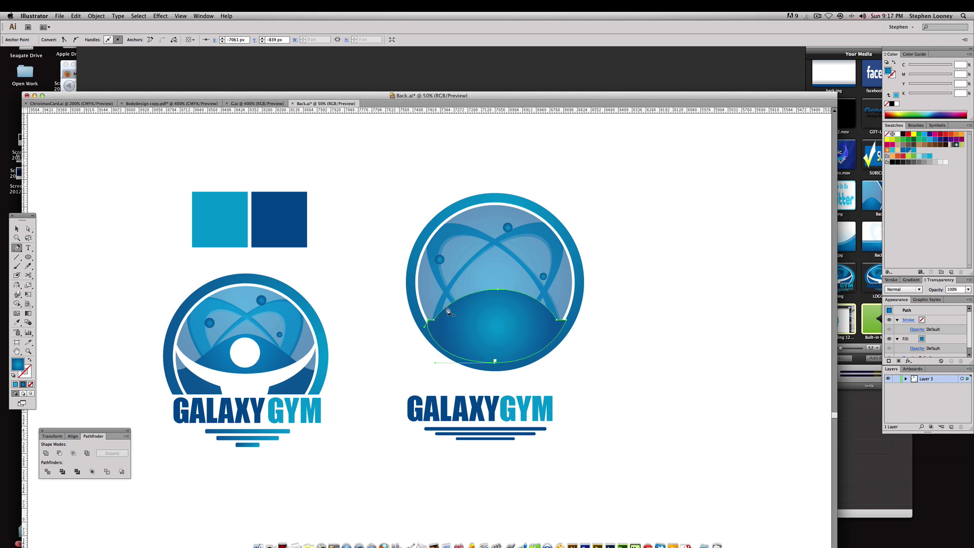
pyautogui.click(16, 228)
pyautogui.click(414, 305)
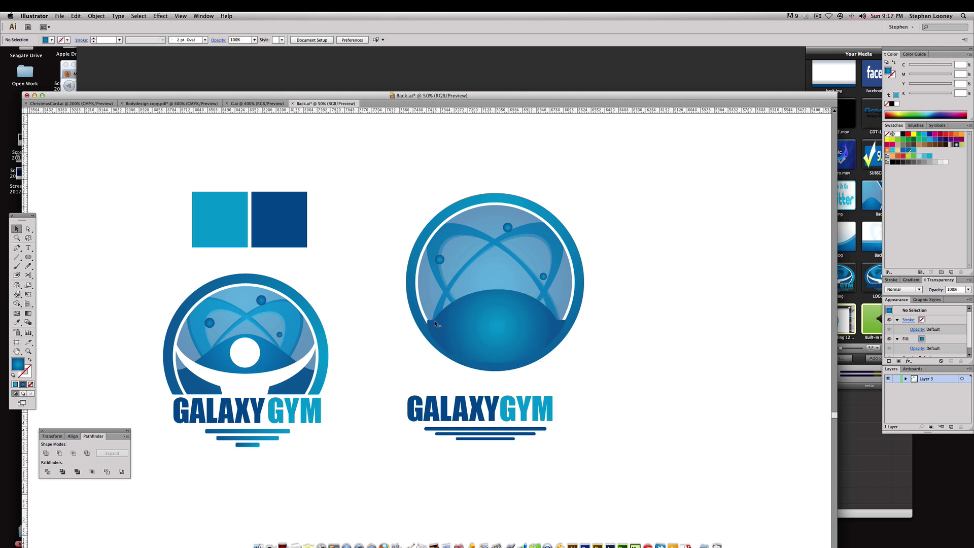
# Adjust the dome path's right anchor point
pyautogui.press('p')
pyautogui.click(438, 321)
pyautogui.click(559, 321)
pyautogui.press('a')
pyautogui.click(618, 316)
pyautogui.press('v')
# Send the dome backward so it sits behind the translucent inner circle
pyautogui.click(509, 304)
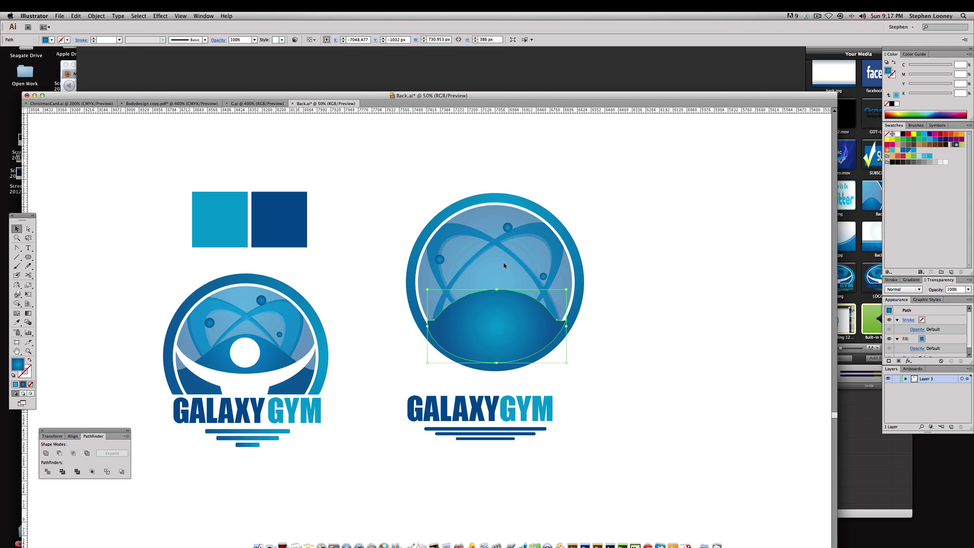
pyautogui.click(511, 274)
pyautogui.keyDown('shift'); pyautogui.click(501, 308); pyautogui.keyUp('shift')
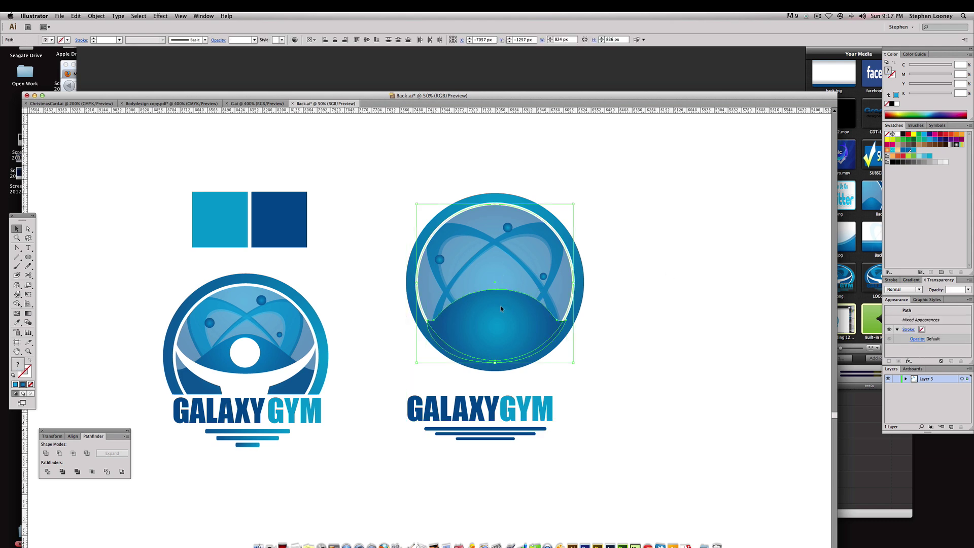
pyautogui.click(98, 16)
pyautogui.moveTo(122, 32)
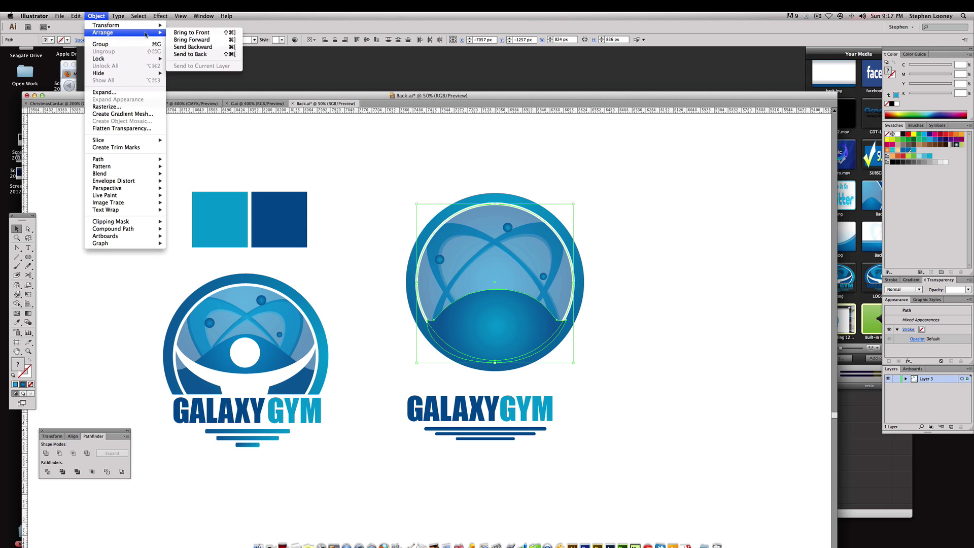
pyautogui.click(198, 47)
pyautogui.click(681, 242)
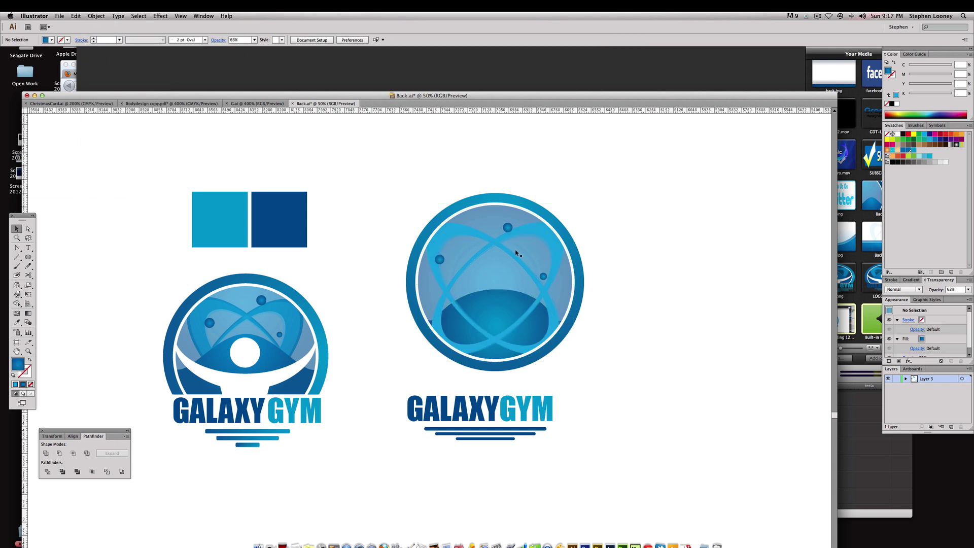
# Send the orbit rings group to the back
pyautogui.click(551, 240)
pyautogui.click(99, 16)
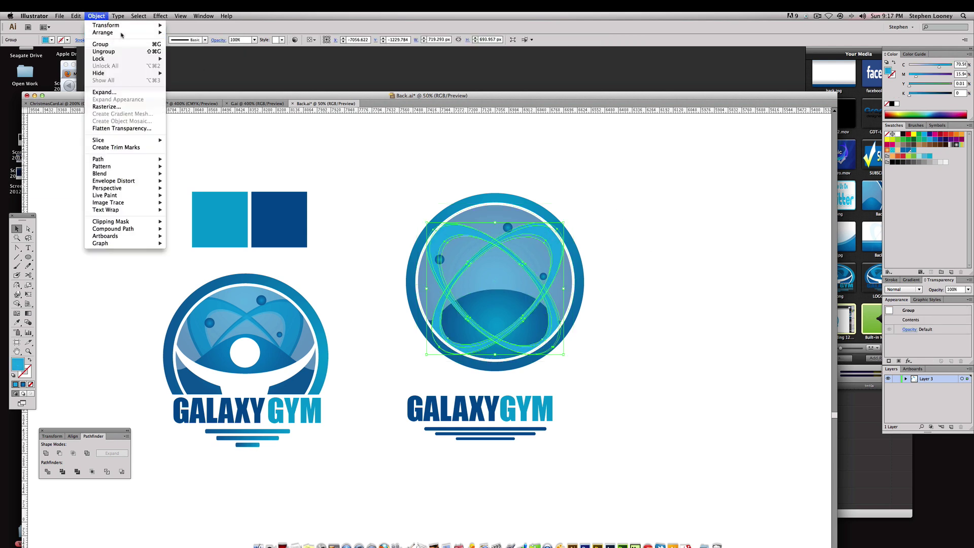
pyautogui.moveTo(127, 33)
pyautogui.click(190, 54)
pyautogui.click(683, 186)
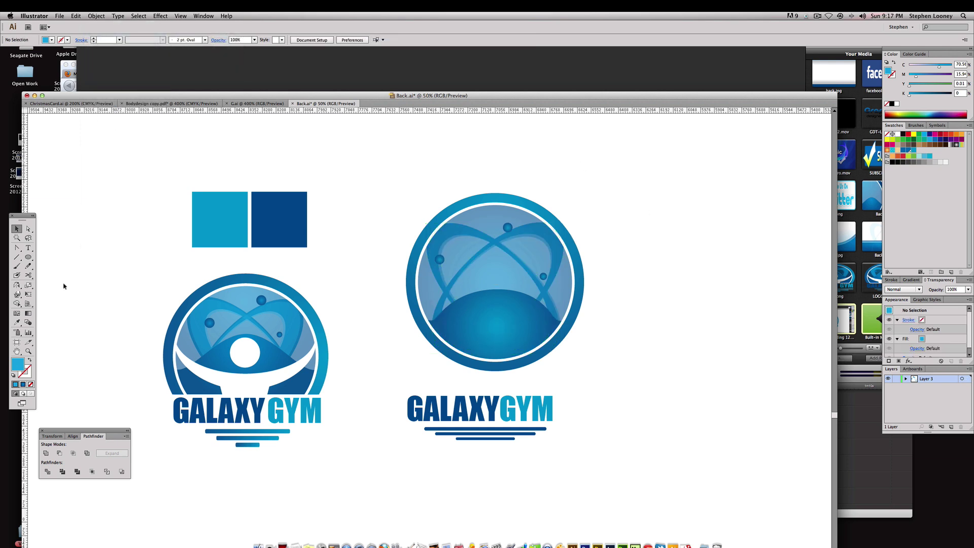
# Draw a wide white rectangle below the globe and move it up to the globe's base
pyautogui.moveTo(29, 258); pyautogui.dragTo(57, 259)
pyautogui.moveTo(398, 341); pyautogui.dragTo(594, 379)
pyautogui.press('d')
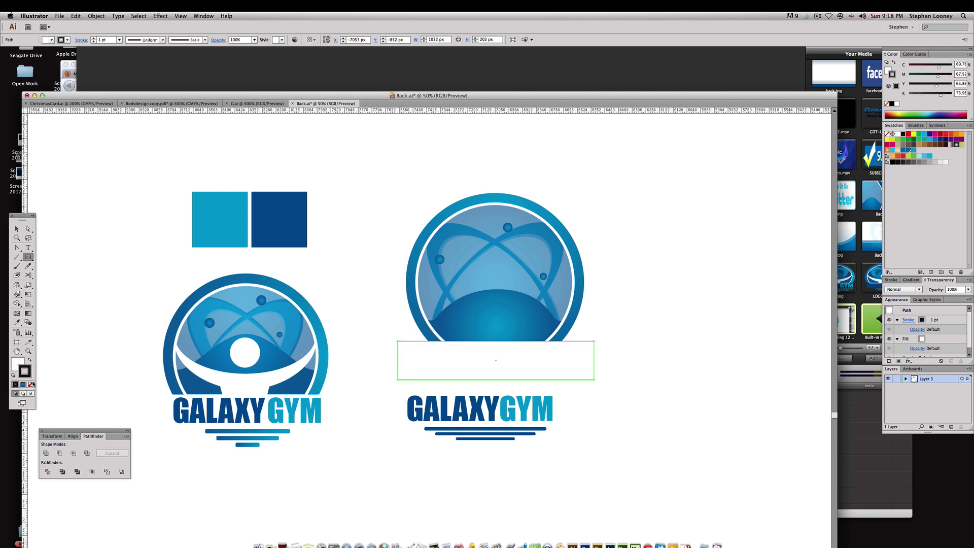
pyautogui.press('v')
pyautogui.click(753, 342)
pyautogui.moveTo(484, 369); pyautogui.dragTo(488, 363)
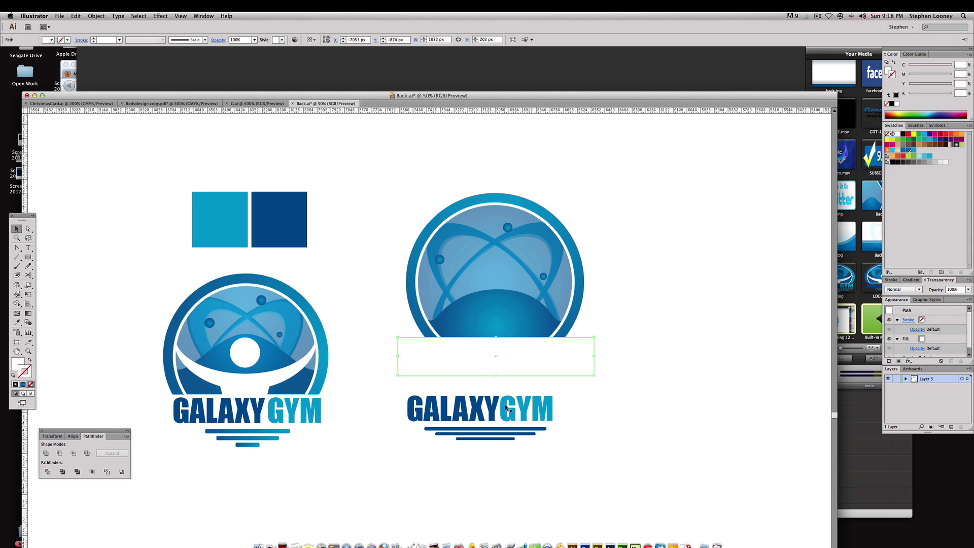
# Move the GALAXYGYM wordmark and bars up under the globe and bring them to the front
pyautogui.moveTo(604, 459); pyautogui.dragTo(395, 392)
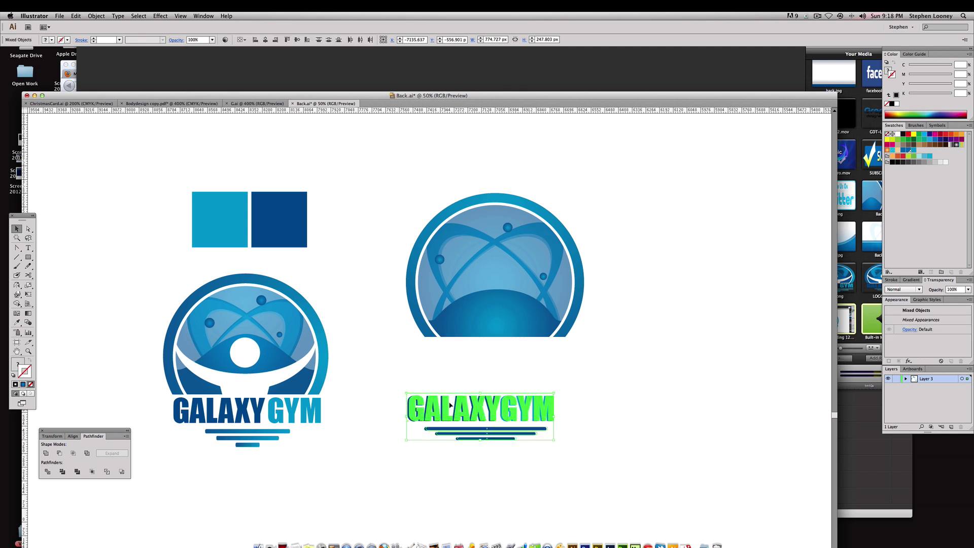
pyautogui.moveTo(457, 392); pyautogui.dragTo(476, 337)
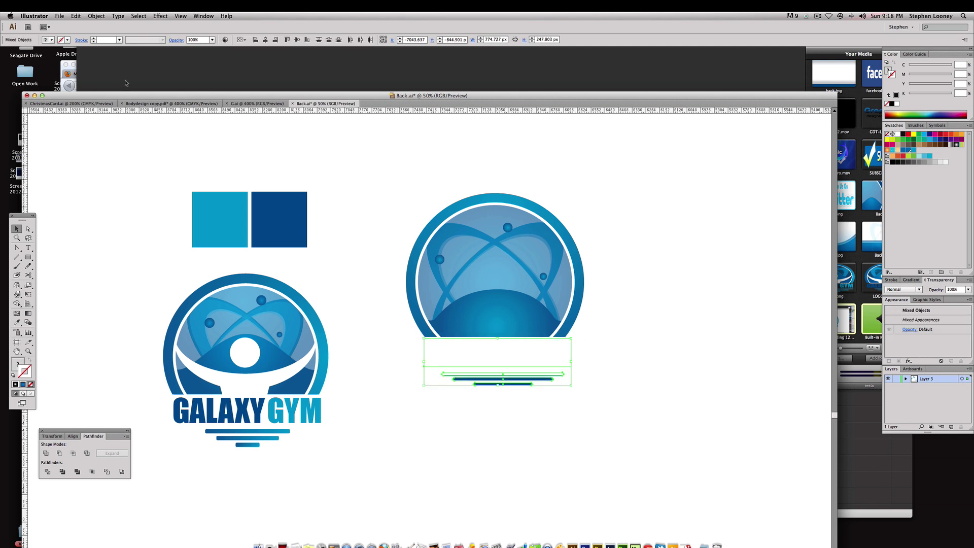
pyautogui.click(96, 16)
pyautogui.moveTo(107, 33)
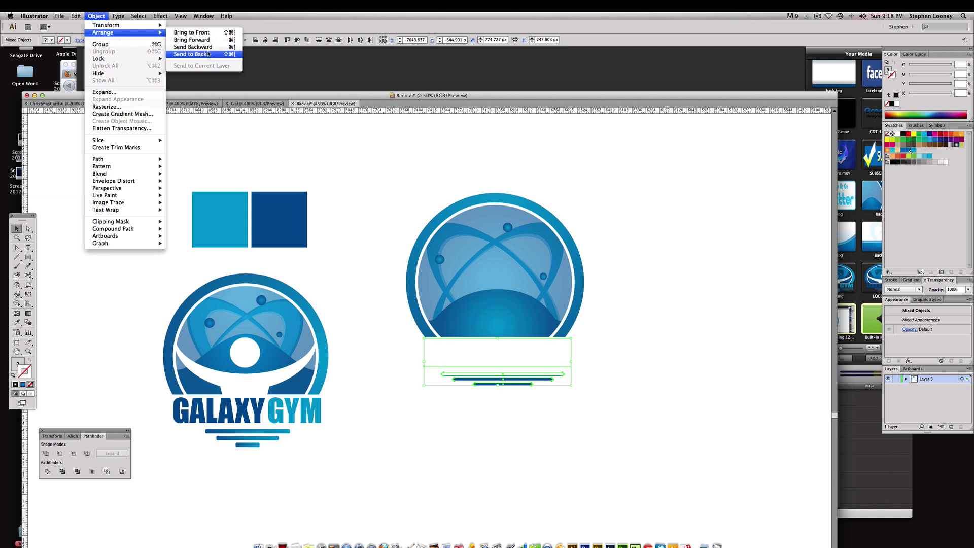
pyautogui.click(192, 32)
pyautogui.press('Left')
pyautogui.press('Left')
pyautogui.press('Left')
pyautogui.press('Left')
pyautogui.press('Left')
pyautogui.press('Left')
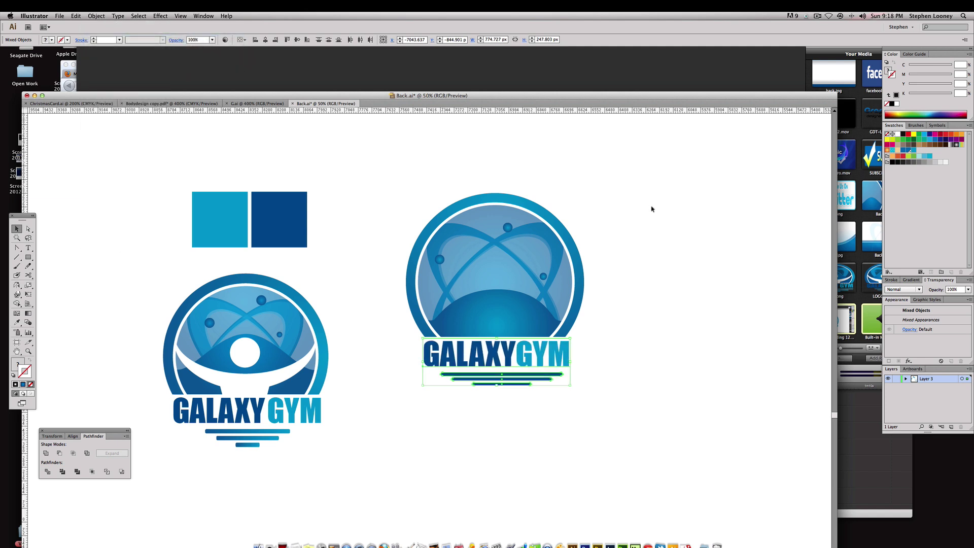
# Reselect the GALAXYGYM text and bars group and nudge it up slightly
pyautogui.click(487, 419)
pyautogui.click(488, 375)
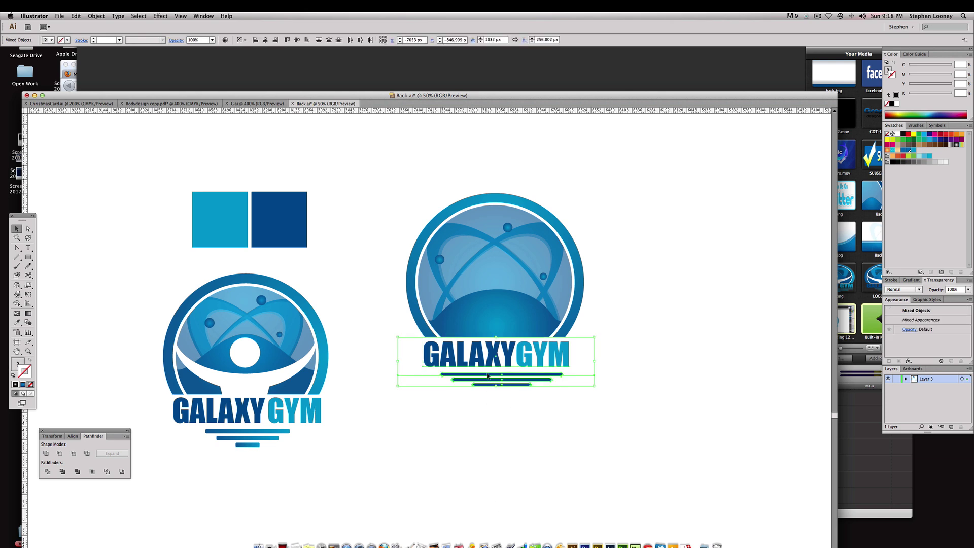
pyautogui.press('a')
pyautogui.click(530, 418)
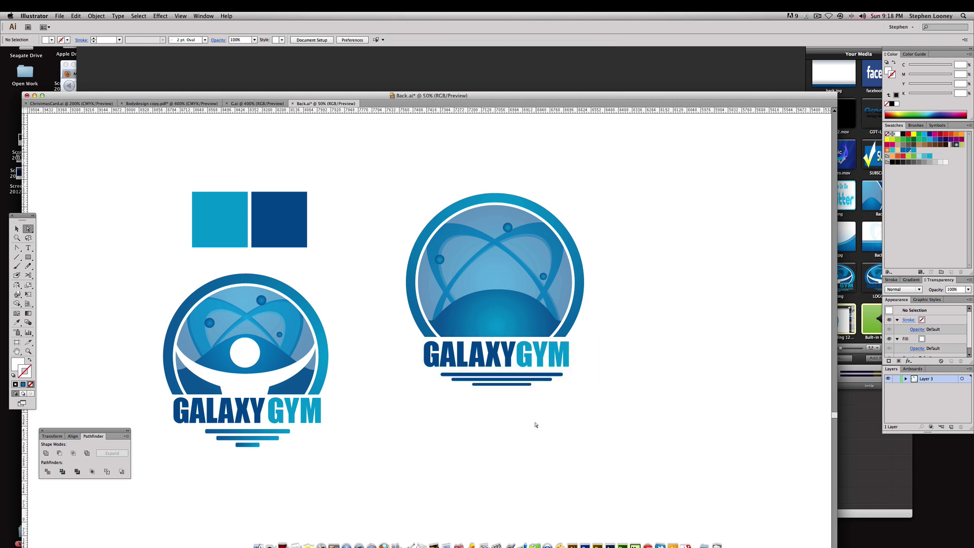
pyautogui.press('v')
pyautogui.moveTo(536, 427); pyautogui.dragTo(467, 375)
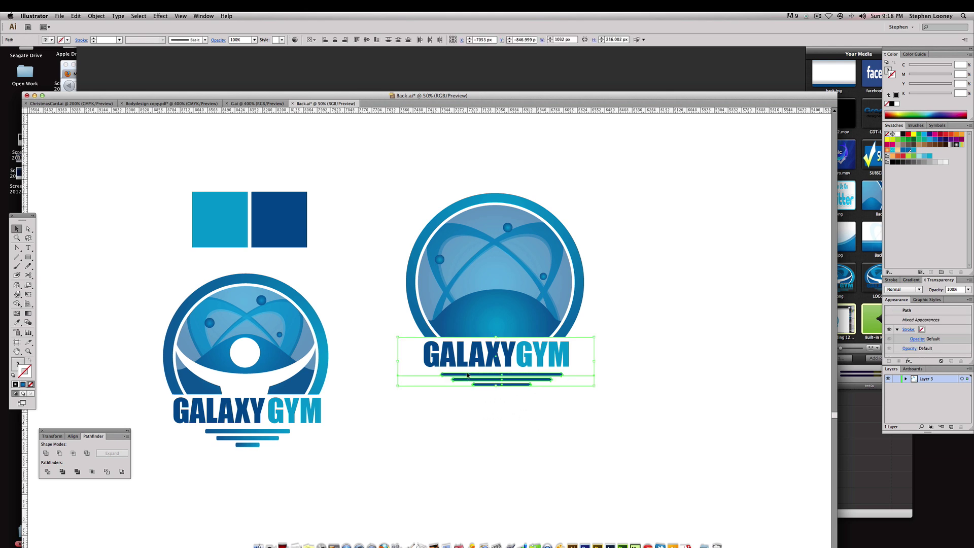
pyautogui.press('Up')
pyautogui.press('Up')
pyautogui.press('Up')
pyautogui.press('Up')
pyautogui.press('Up')
pyautogui.press('Up')
pyautogui.press('Up')
pyautogui.press('Up')
pyautogui.press('Up')
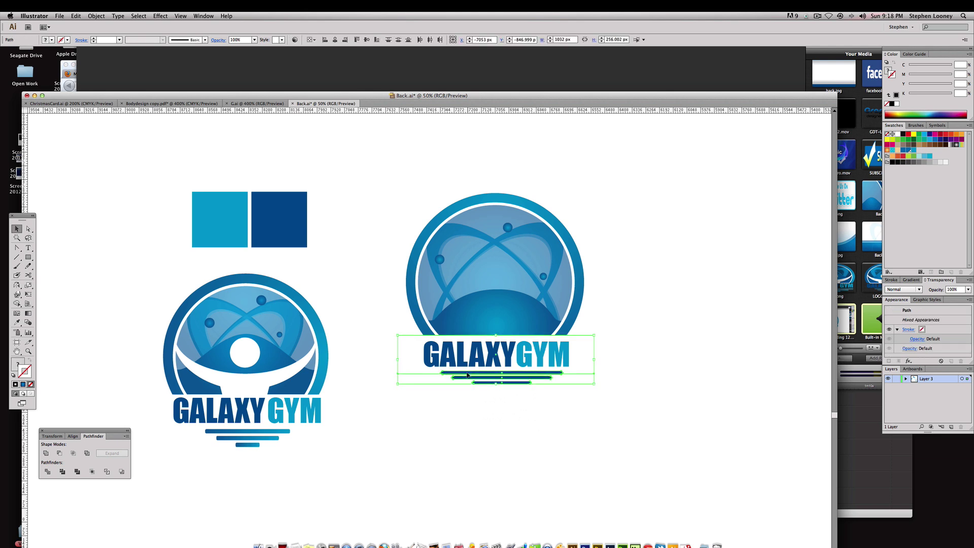
pyautogui.click(468, 374)
pyautogui.press('a')
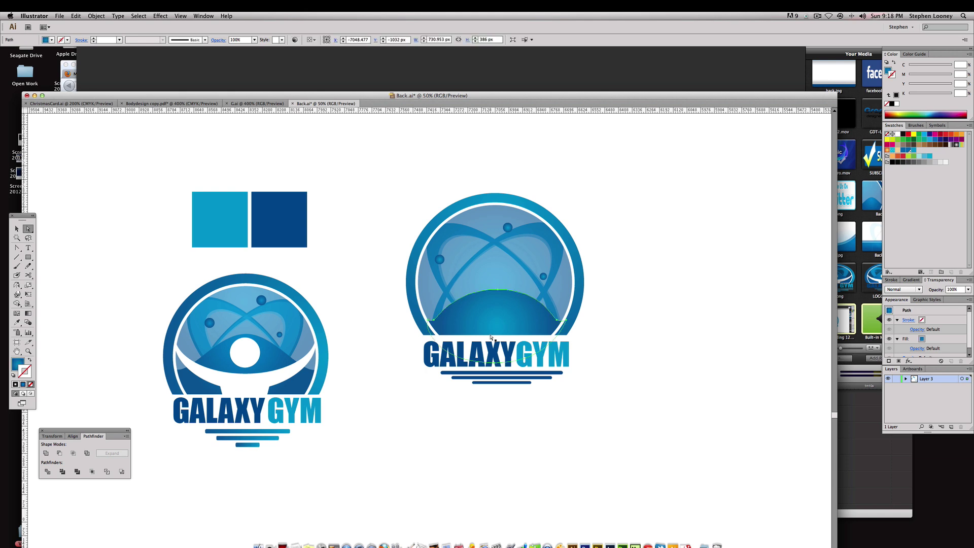
pyautogui.click(491, 337)
# Draw a small circle on the dome for the figure's head and shift it up slightly
pyautogui.click(593, 335)
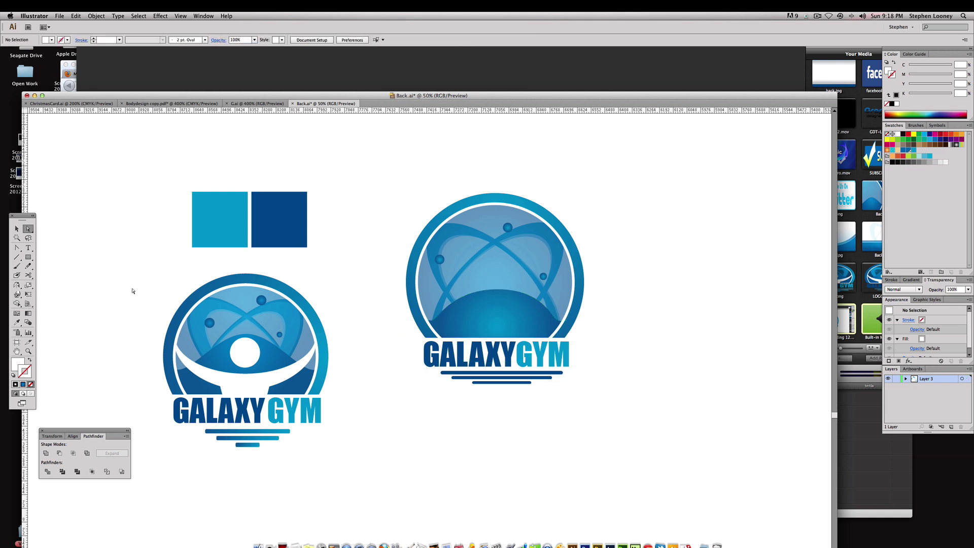
pyautogui.moveTo(28, 258); pyautogui.dragTo(74, 276)
pyautogui.moveTo(481, 294); pyautogui.dragTo(509, 304)
pyautogui.press('a')
pyautogui.click(498, 281)
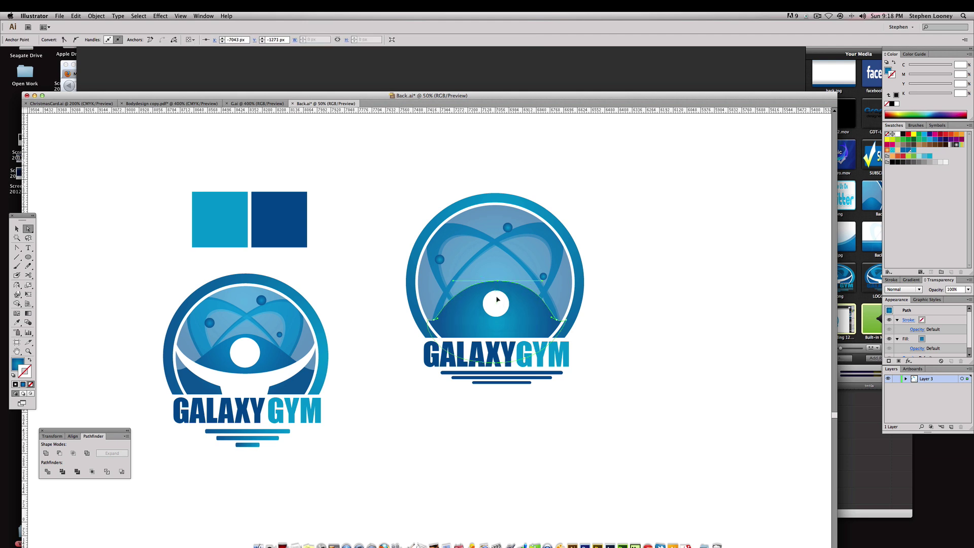
pyautogui.moveTo(497, 305); pyautogui.dragTo(521, 299)
pyautogui.press('super+shift+a')
pyautogui.click(499, 287)
pyautogui.click(654, 289)
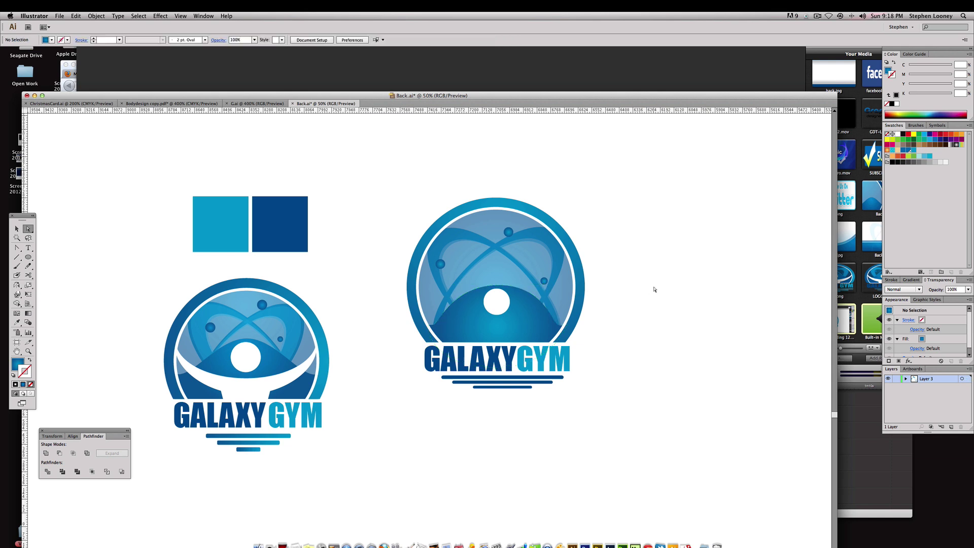
pyautogui.click(27, 258)
# Subtract a large overlapping ellipse from the dome with Minus Front, leaving a white crescent
pyautogui.moveTo(160, 279); pyautogui.dragTo(576, 321)
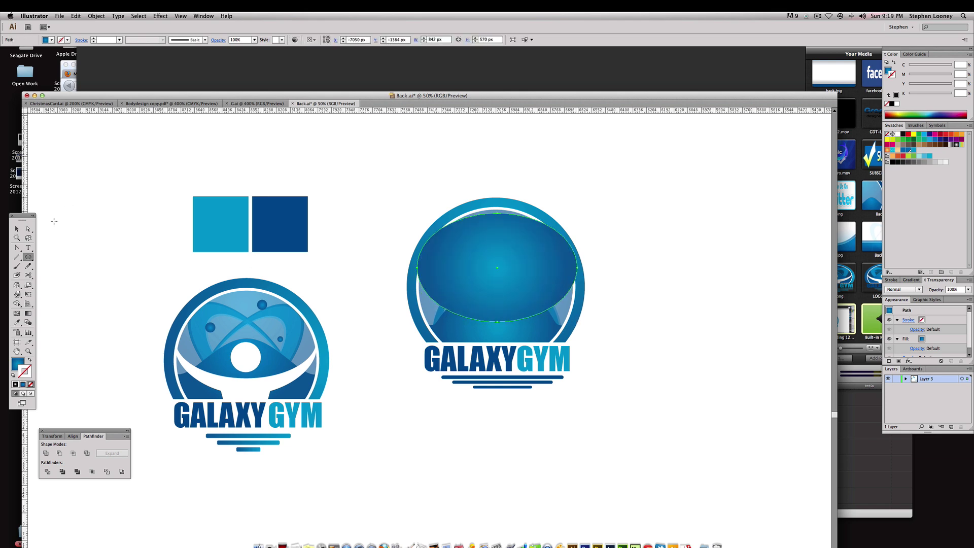
pyautogui.press('v')
pyautogui.press('super+shift+b')
pyautogui.moveTo(503, 322); pyautogui.dragTo(504, 323)
pyautogui.press('Down')
pyautogui.press('Down')
pyautogui.press('Down')
pyautogui.press('Down')
pyautogui.press('Down')
pyautogui.press('Down')
pyautogui.press('Down')
pyautogui.press('Down')
pyautogui.press('Down')
pyautogui.press('Down')
pyautogui.press('Down')
pyautogui.press('Down')
pyautogui.press('Down')
pyautogui.press('Down')
pyautogui.press('Down')
pyautogui.press('Down')
pyautogui.press('Down')
pyautogui.press('Down')
pyautogui.press('Down')
pyautogui.press('Down')
pyautogui.press('Down')
pyautogui.press('Down')
pyautogui.press('Down')
pyautogui.press('Down')
pyautogui.press('Down')
pyautogui.press('Down')
pyautogui.press('Down')
pyautogui.press('Down')
pyautogui.press('Down')
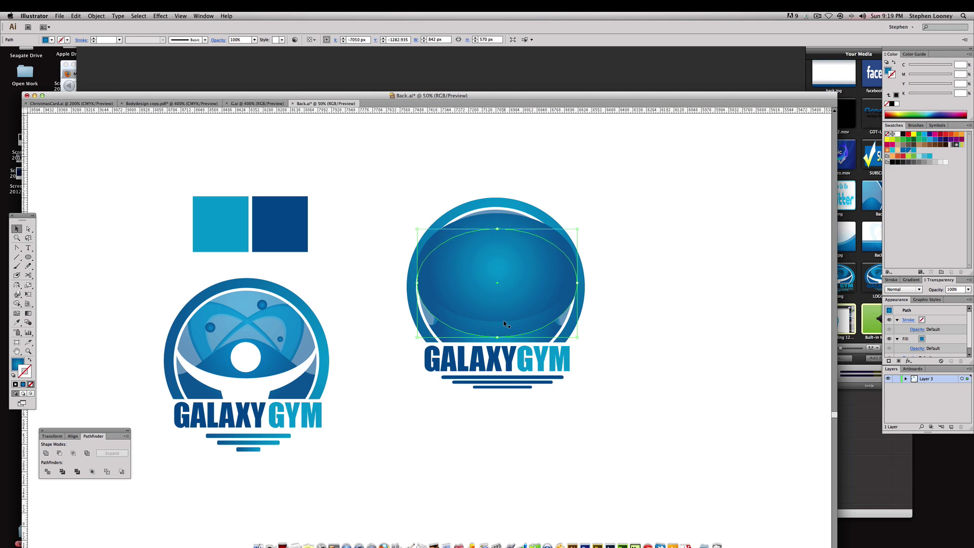
pyautogui.keyDown('shift'); pyautogui.click(492, 217); pyautogui.keyUp('shift')
pyautogui.scroll(-1, 114, 364)
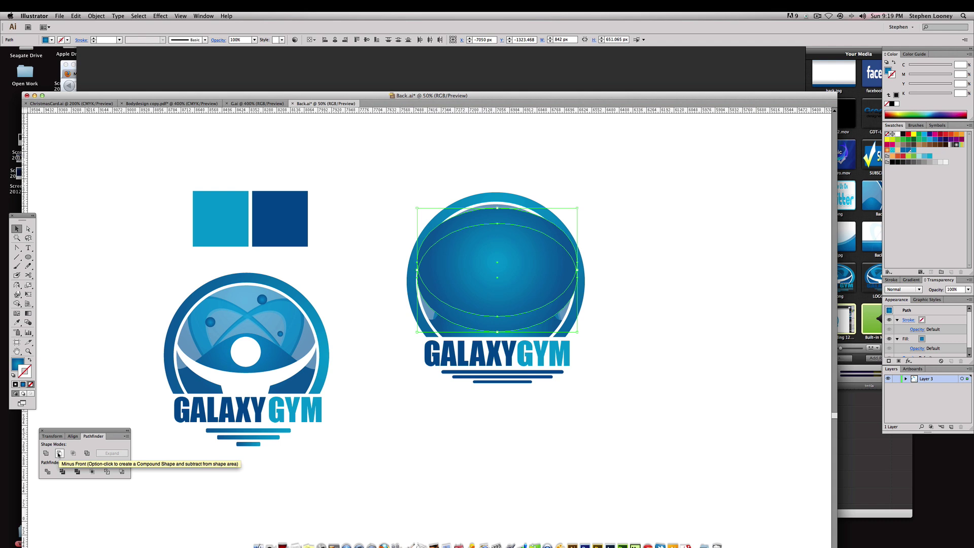
pyautogui.click(59, 453)
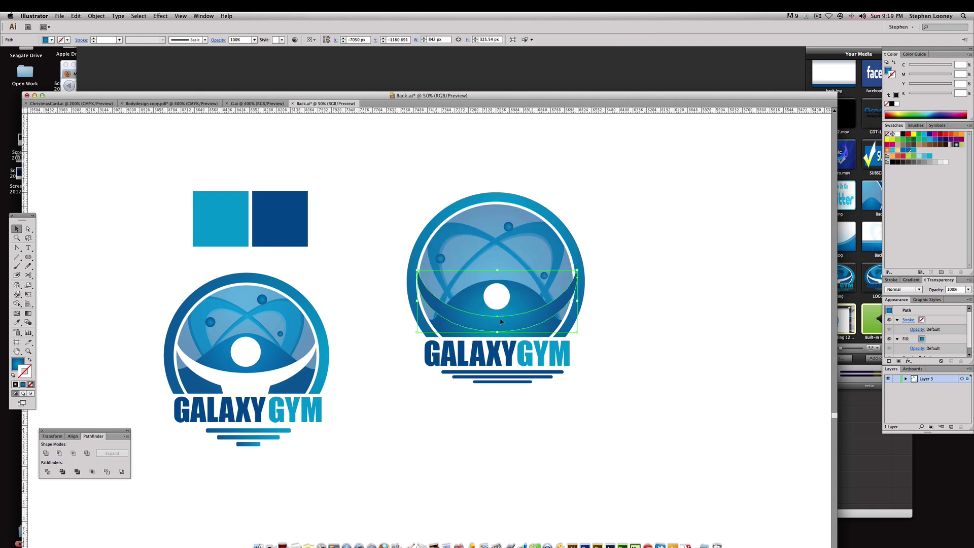
pyautogui.hotkey('shift', 'Up')
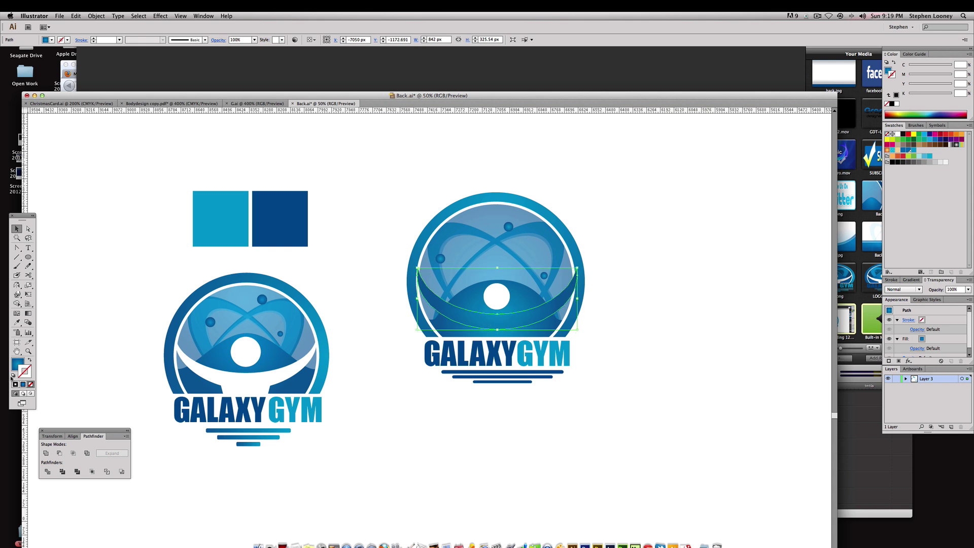
pyautogui.click(13, 376)
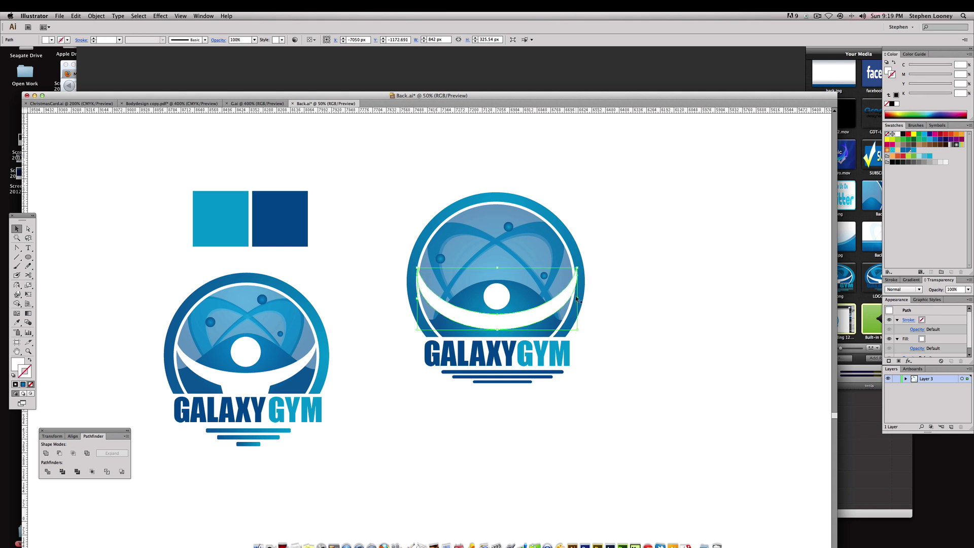
# Adjust the crescent's width by dragging its side handles to about 822 px
pyautogui.moveTo(578, 298); pyautogui.dragTo(575, 298)
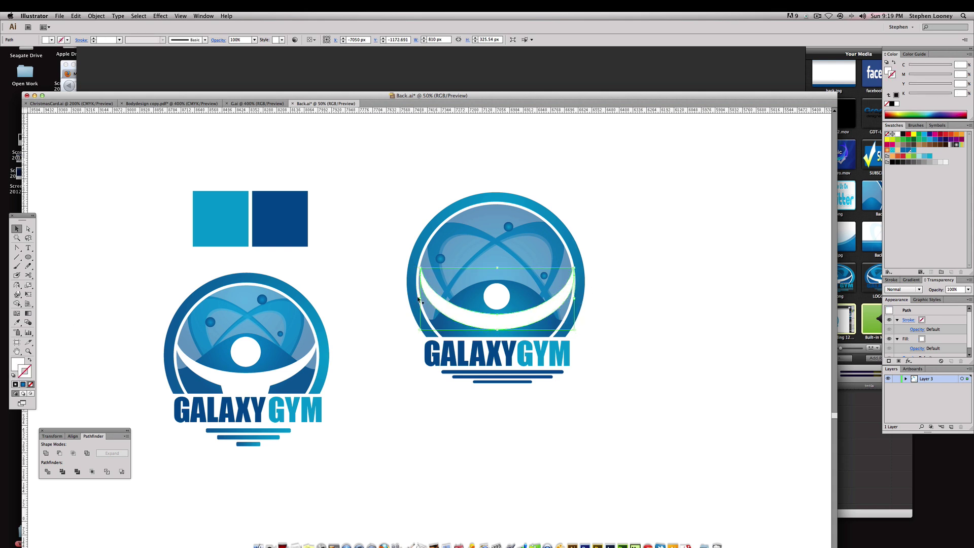
pyautogui.moveTo(421, 299); pyautogui.dragTo(418, 298)
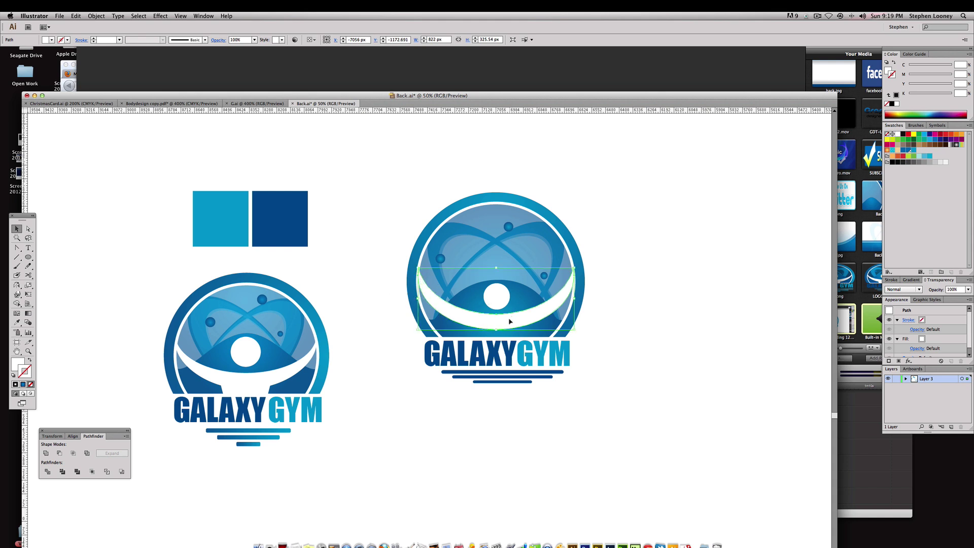
pyautogui.click(71, 289)
# Draw a four-point body shape below the arms with the Pen tool
pyautogui.moveTo(17, 248); pyautogui.dragTo(46, 249)
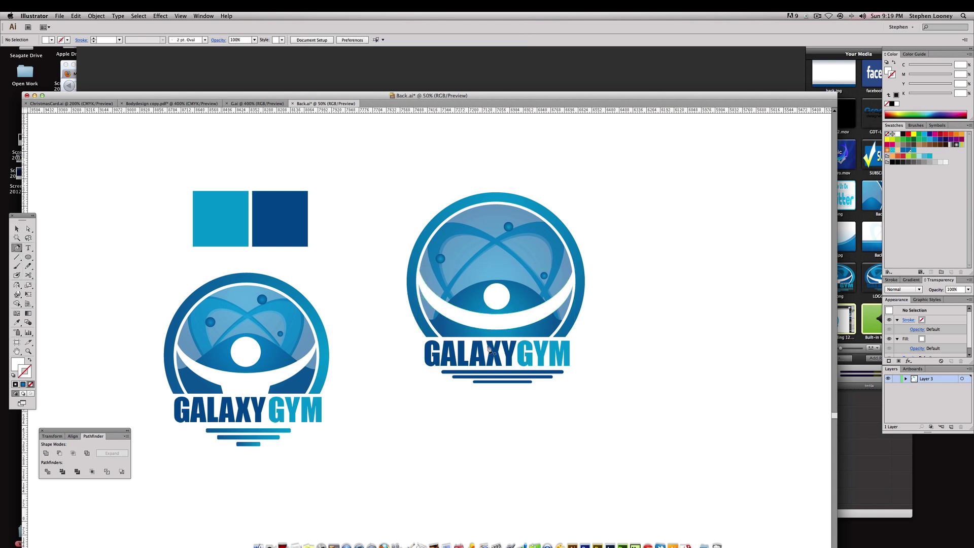
pyautogui.click(474, 322)
pyautogui.click(484, 342)
pyautogui.click(514, 343)
pyautogui.click(518, 326)
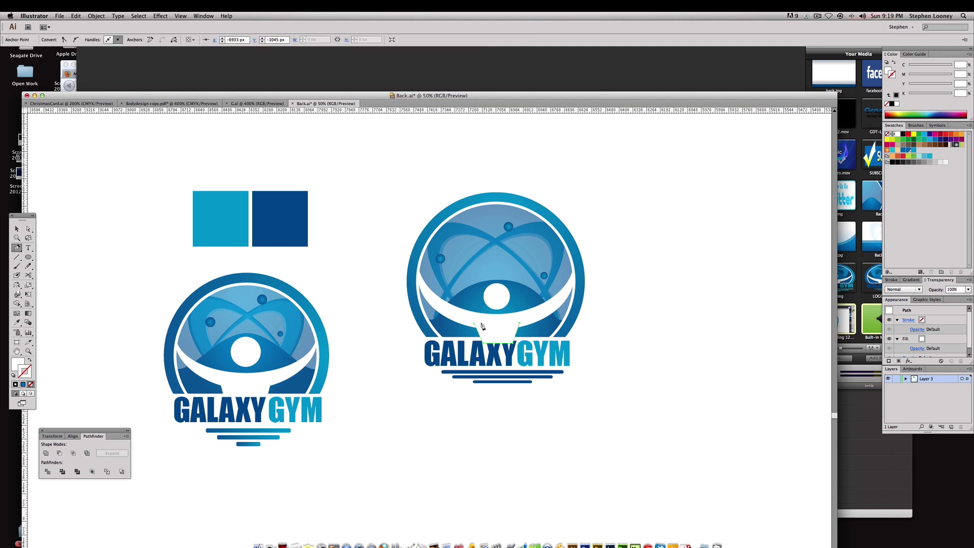
pyautogui.press('Delete')
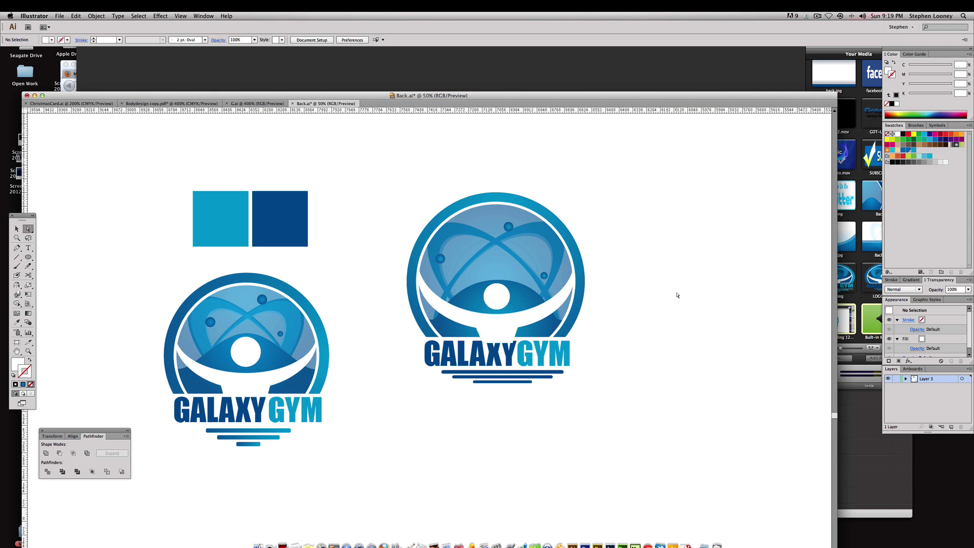
pyautogui.keyDown('super'); pyautogui.click(496, 295); pyautogui.keyUp('super')
pyautogui.press('e')
pyautogui.press('super+shift+a')
pyautogui.press('a')
pyautogui.press('super+minus')
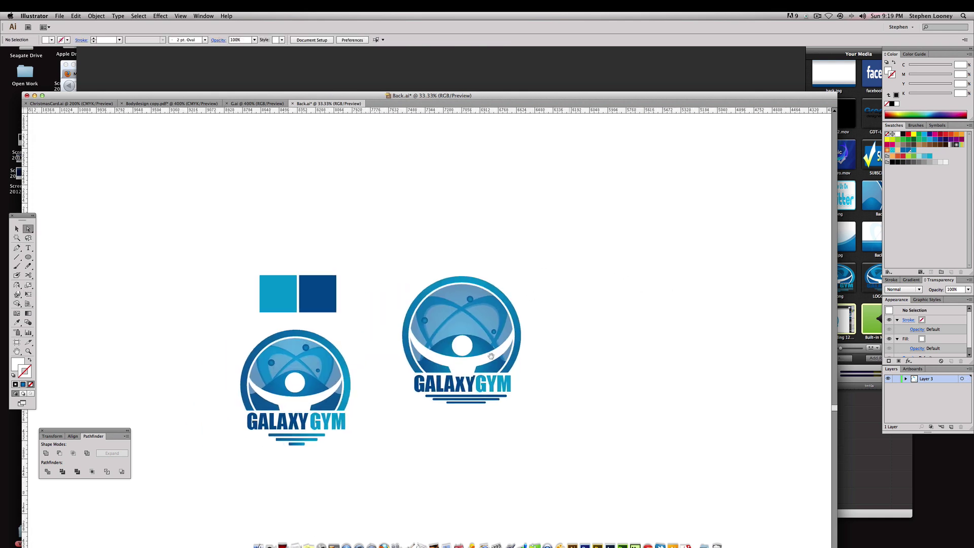
pyautogui.click(472, 385)
pyautogui.moveTo(359, 321); pyautogui.dragTo(604, 425)
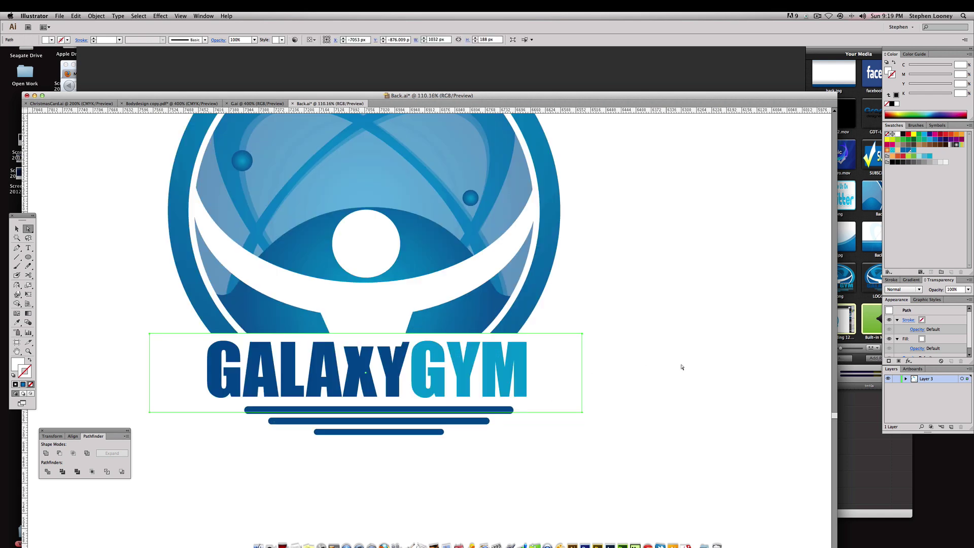
pyautogui.click(394, 384)
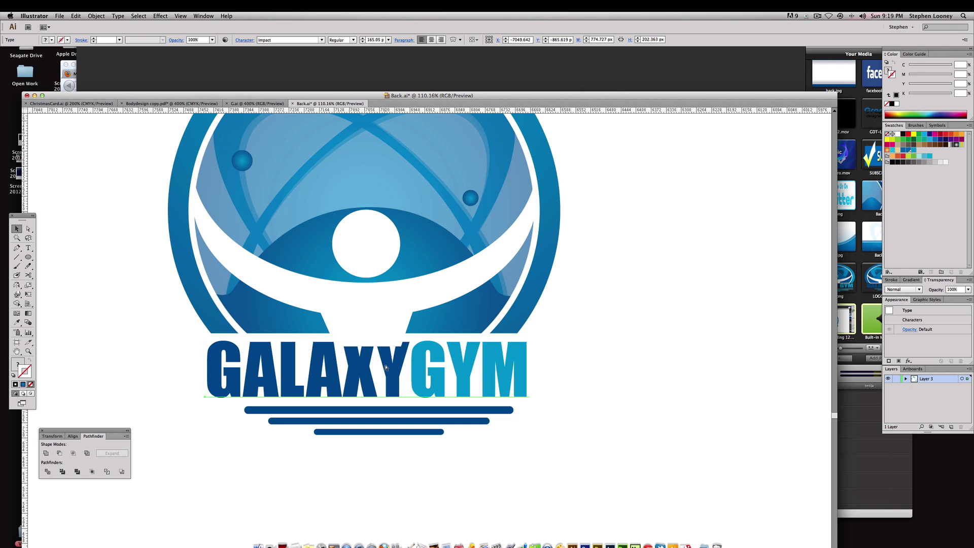
pyautogui.press('super+minus')
pyautogui.press('super+minus')
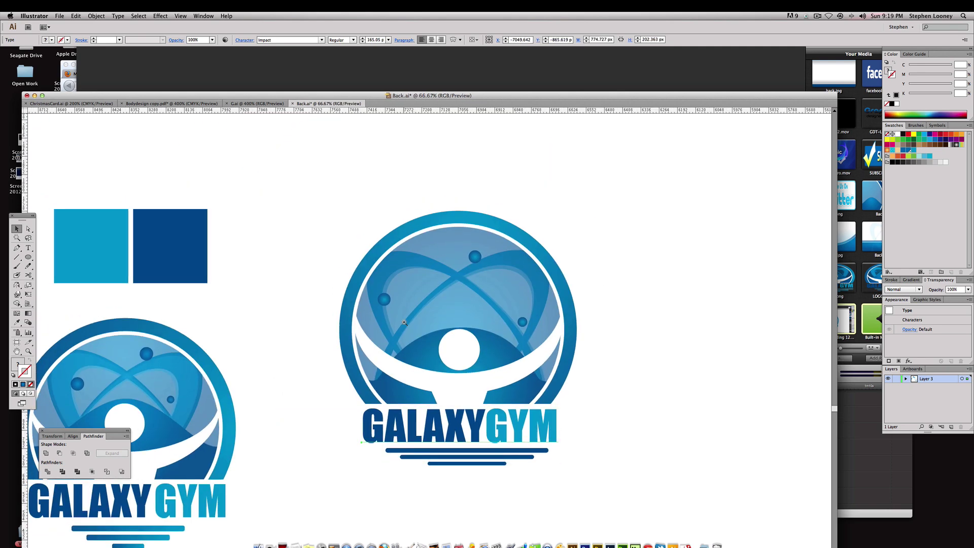
pyautogui.hscroll(-5, 433, 326)
pyautogui.scroll(-2, 432, 326)
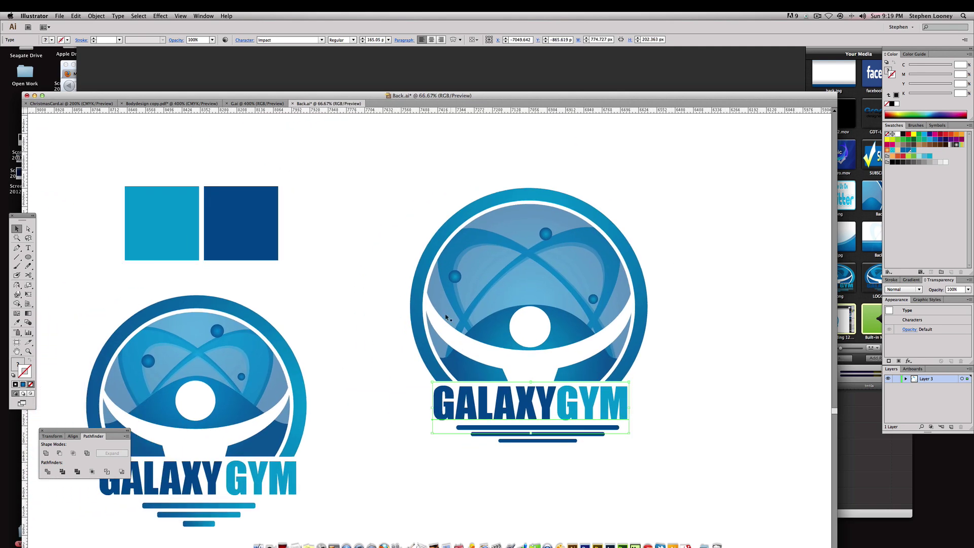